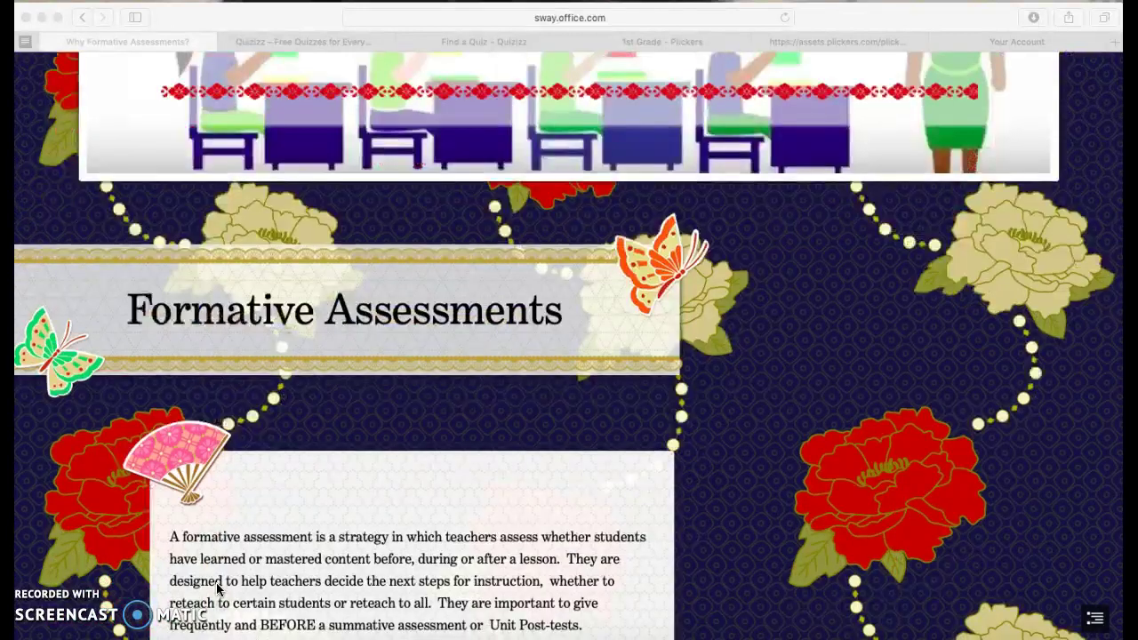
{"action": "scroll", "coordinate": [218, 590], "scroll_direction": "down", "scroll_amount": 1}
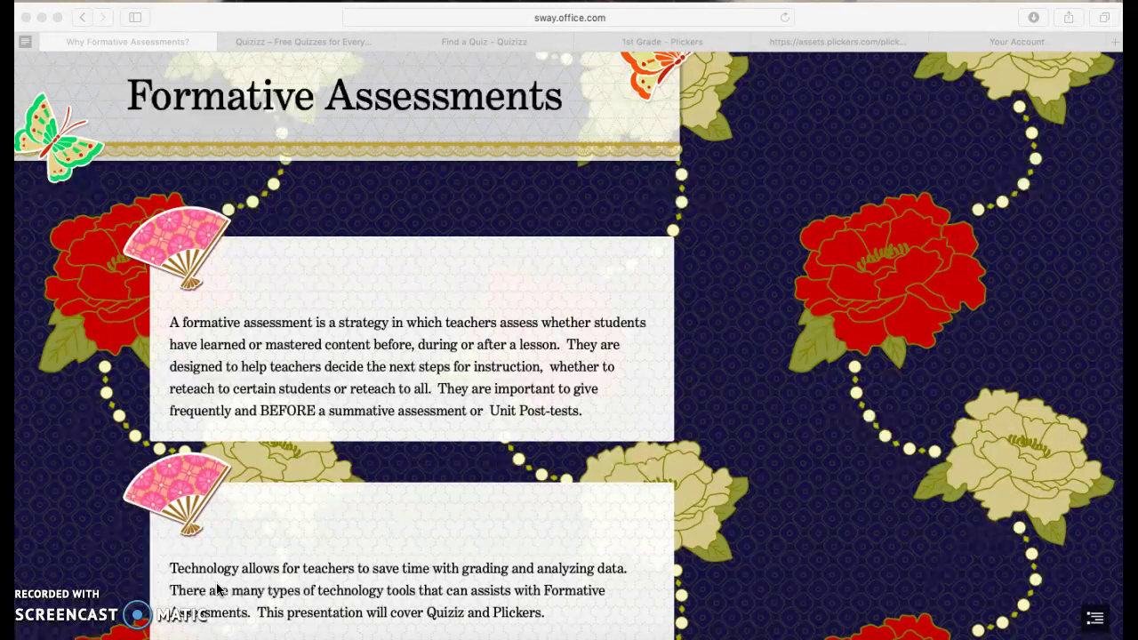
Scroll through the Formative Assessments introduction cards down to the Quizizz section.
{"action": "scroll", "coordinate": [216, 582], "scroll_direction": "down", "scroll_amount": 3}
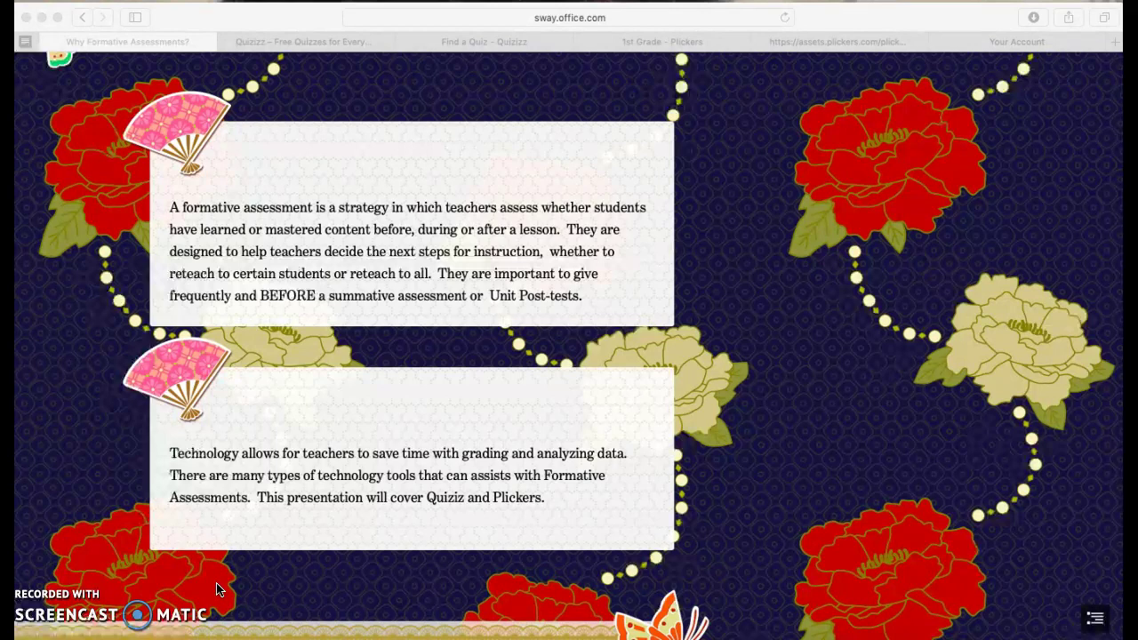
{"action": "scroll", "coordinate": [217, 587], "scroll_direction": "down", "scroll_amount": 10}
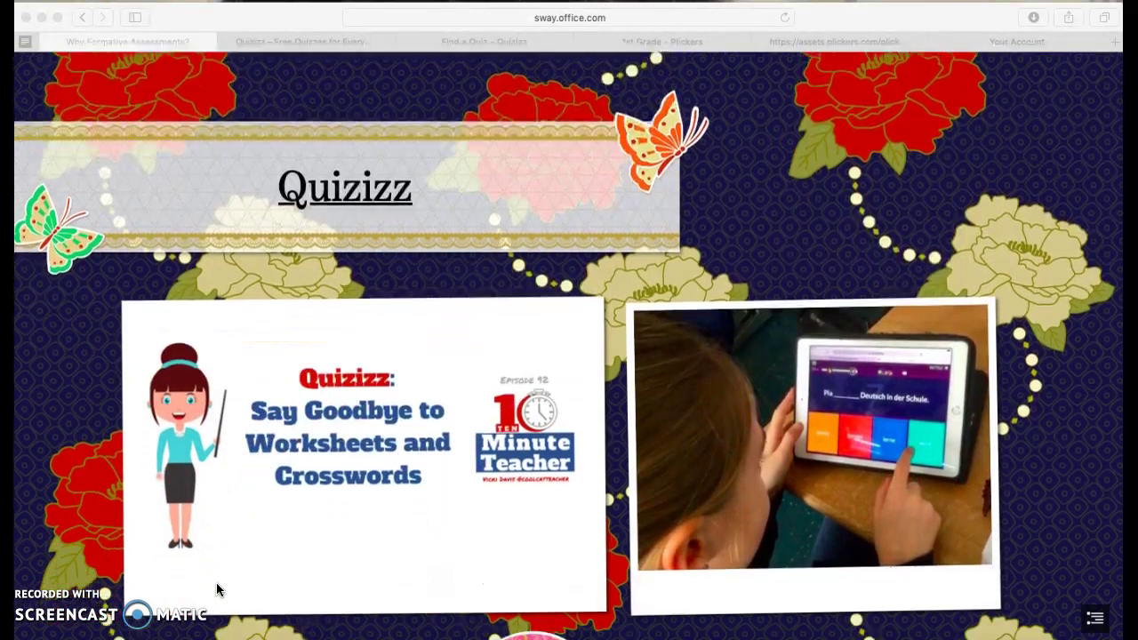
Read the Quizizz feature bullets in Sway, then switch to the Quizizz home page.
{"action": "scroll", "coordinate": [216, 588], "scroll_direction": "down", "scroll_amount": 3}
{"action": "scroll", "coordinate": [218, 588], "scroll_direction": "down", "scroll_amount": 1}
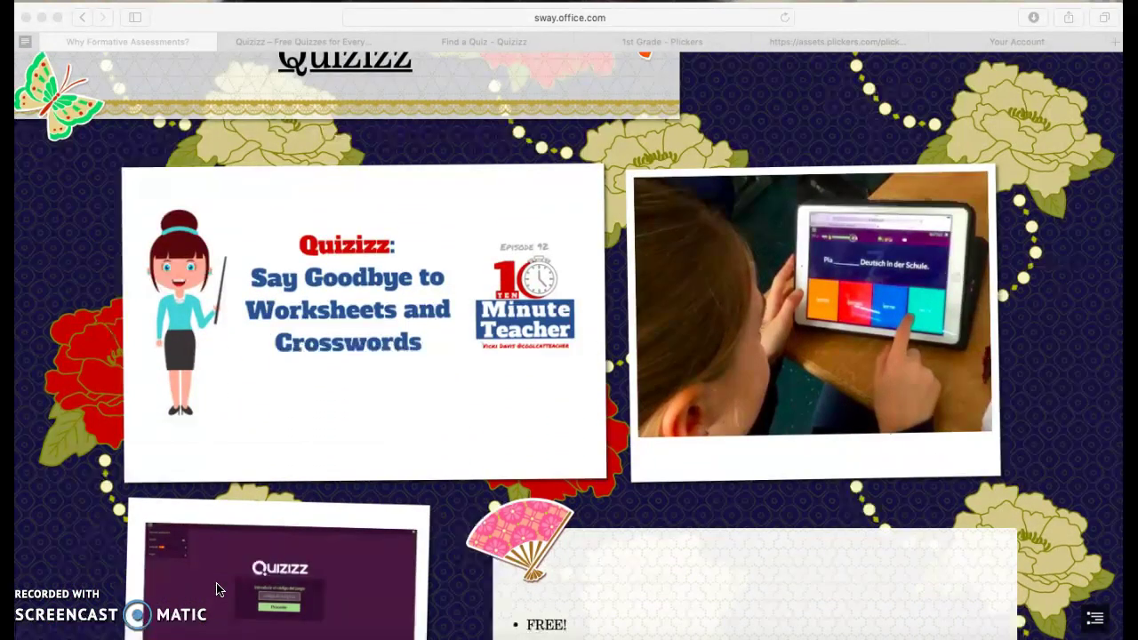
{"action": "scroll", "coordinate": [218, 589], "scroll_direction": "down", "scroll_amount": 3}
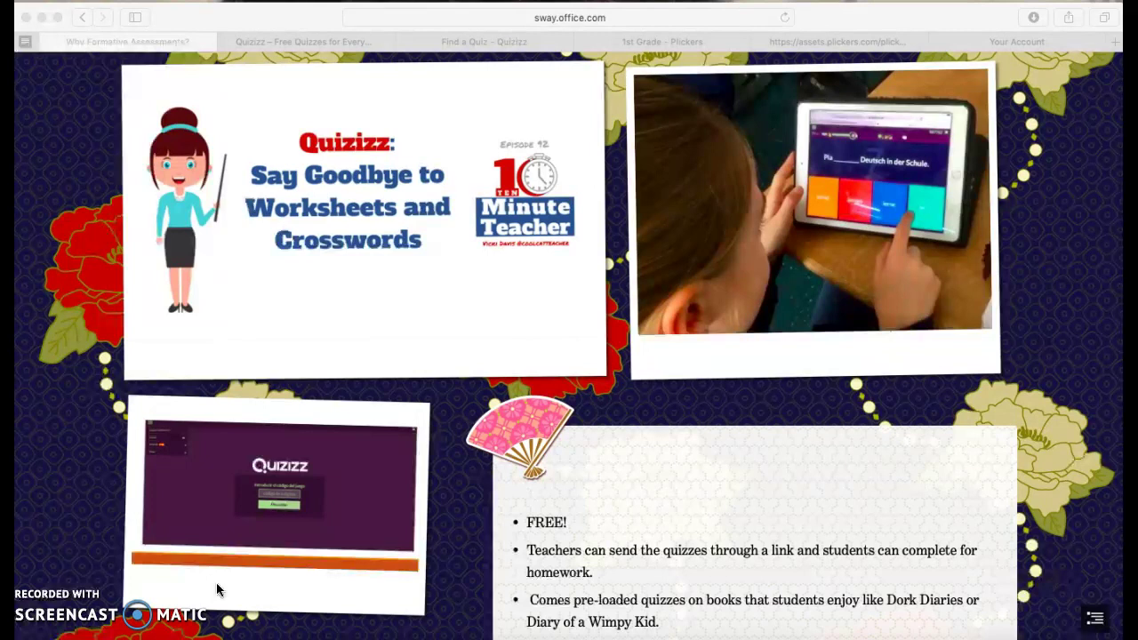
{"action": "left_click", "coordinate": [256, 43]}
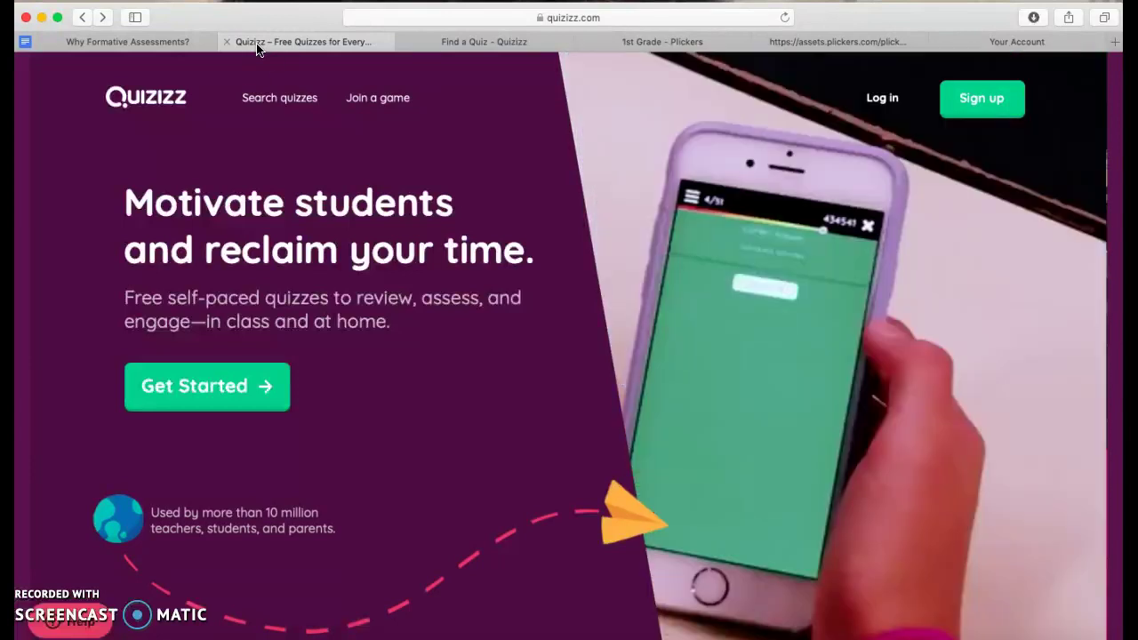
Switch to the signed-in Quizizz Find a Quiz page.
{"action": "left_click", "coordinate": [333, 46]}
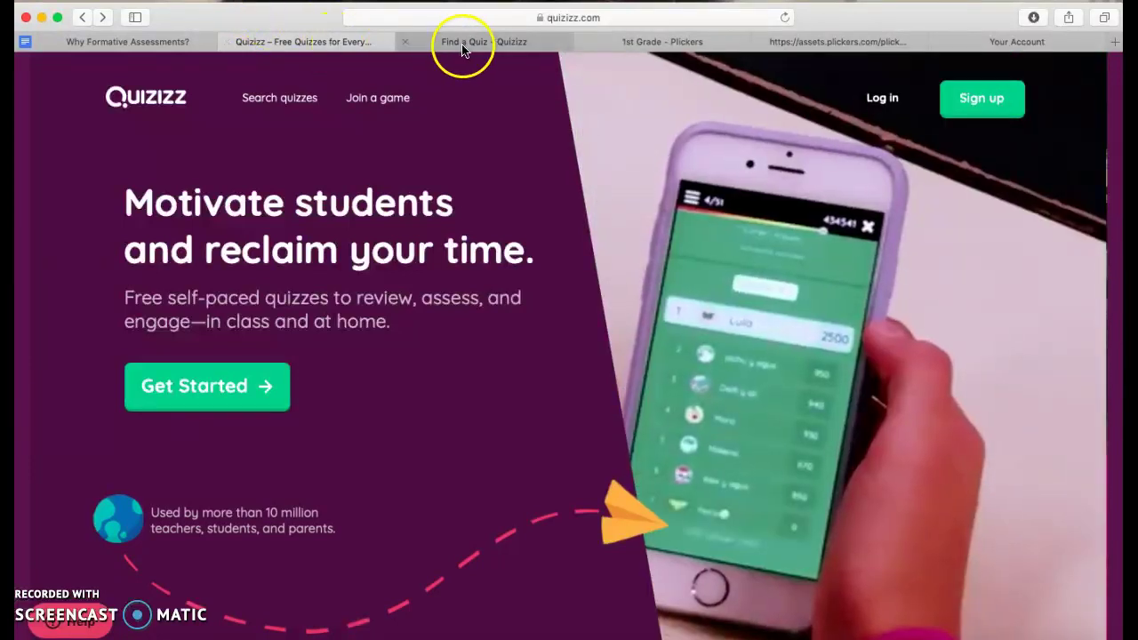
{"action": "left_click", "coordinate": [470, 45]}
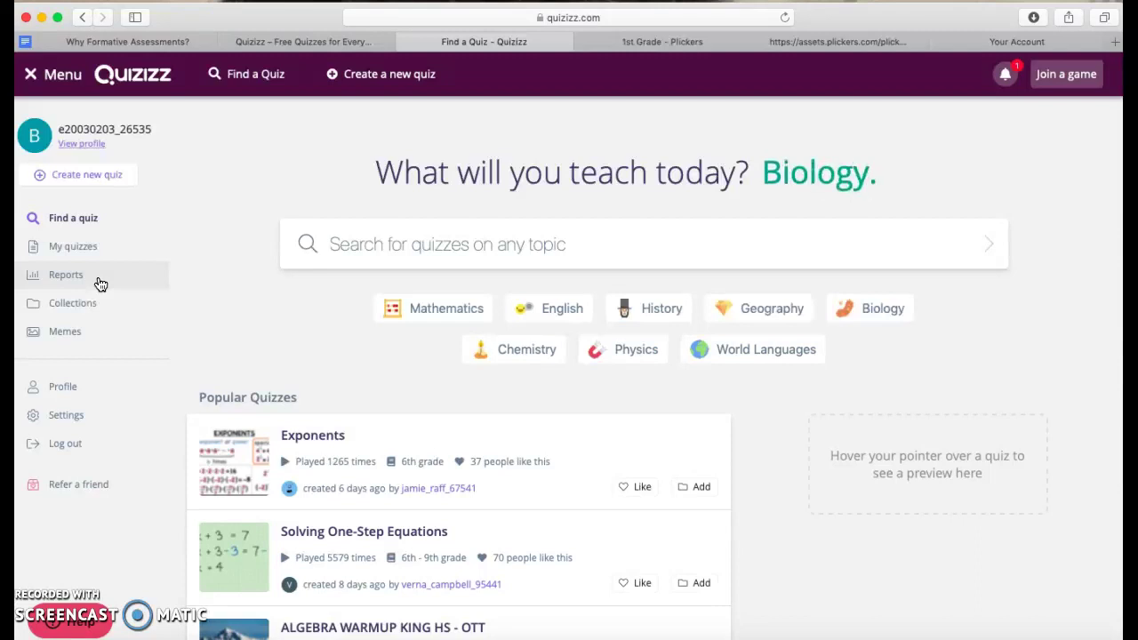
Search the Quizizz library for 'text features' quizzes.
{"action": "left_click", "coordinate": [340, 243]}
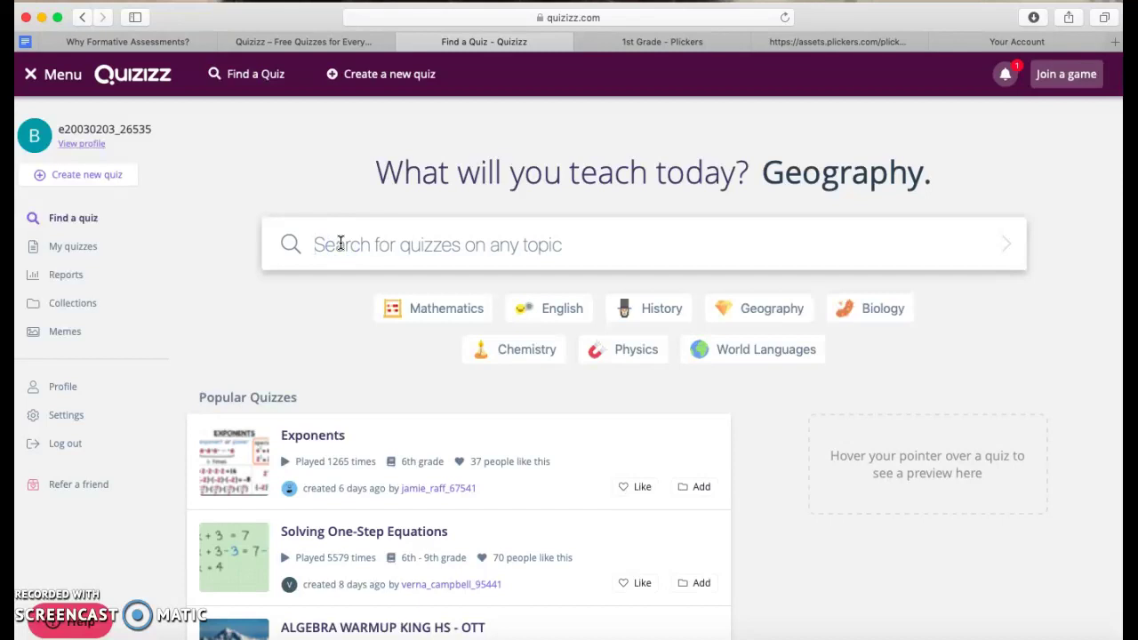
{"action": "type", "text": "text features"}
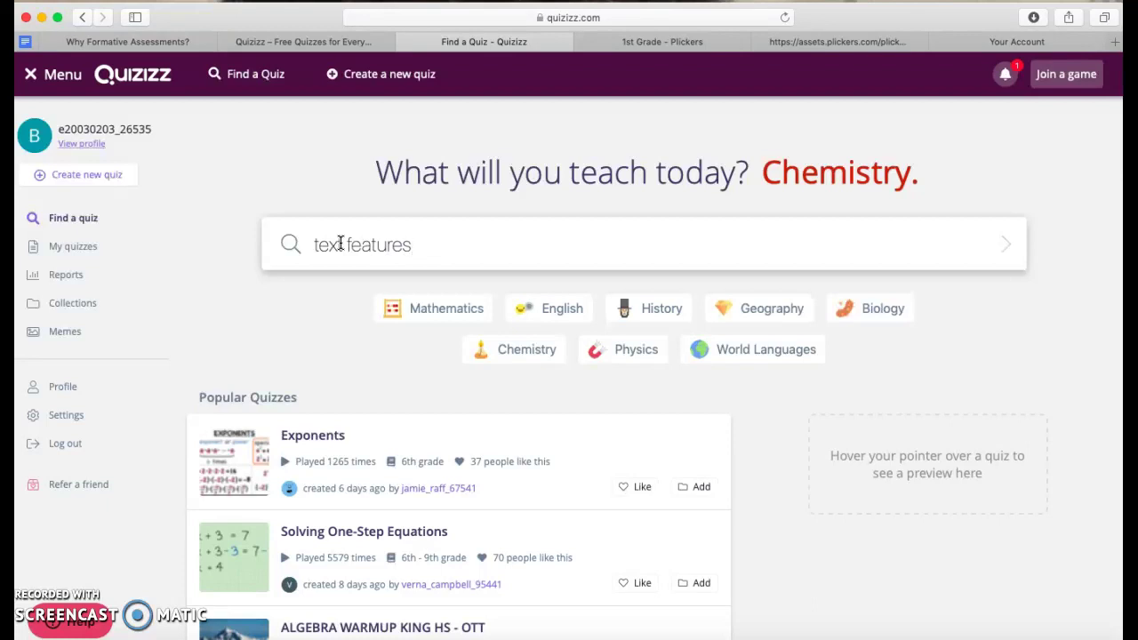
{"action": "left_click", "coordinate": [434, 317]}
{"action": "left_click", "coordinate": [655, 234]}
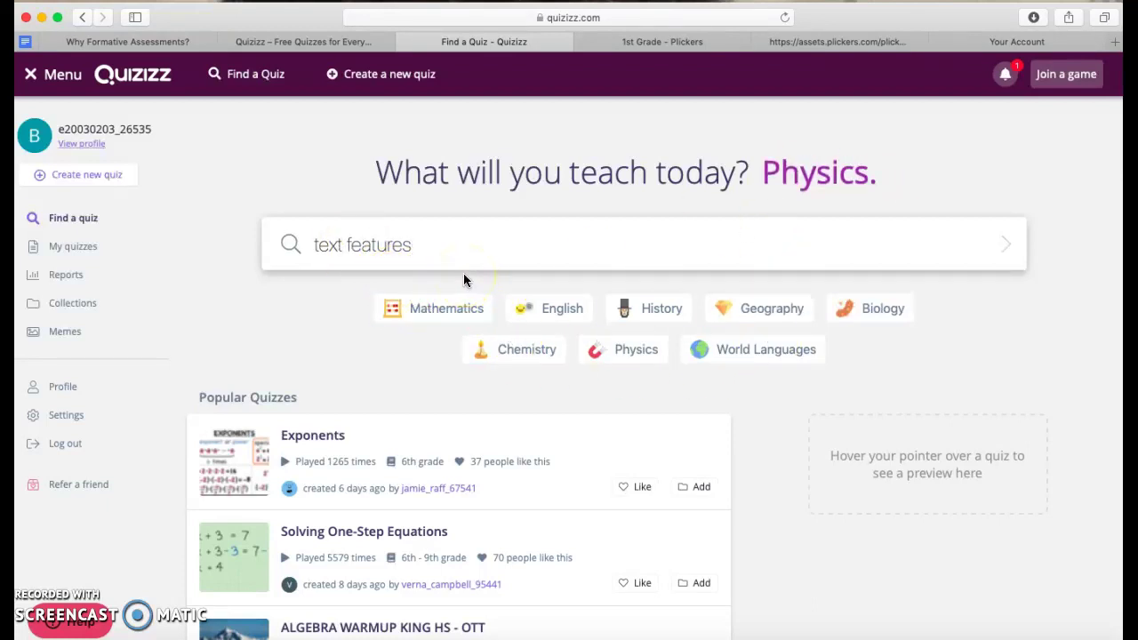
{"action": "key", "text": "Return"}
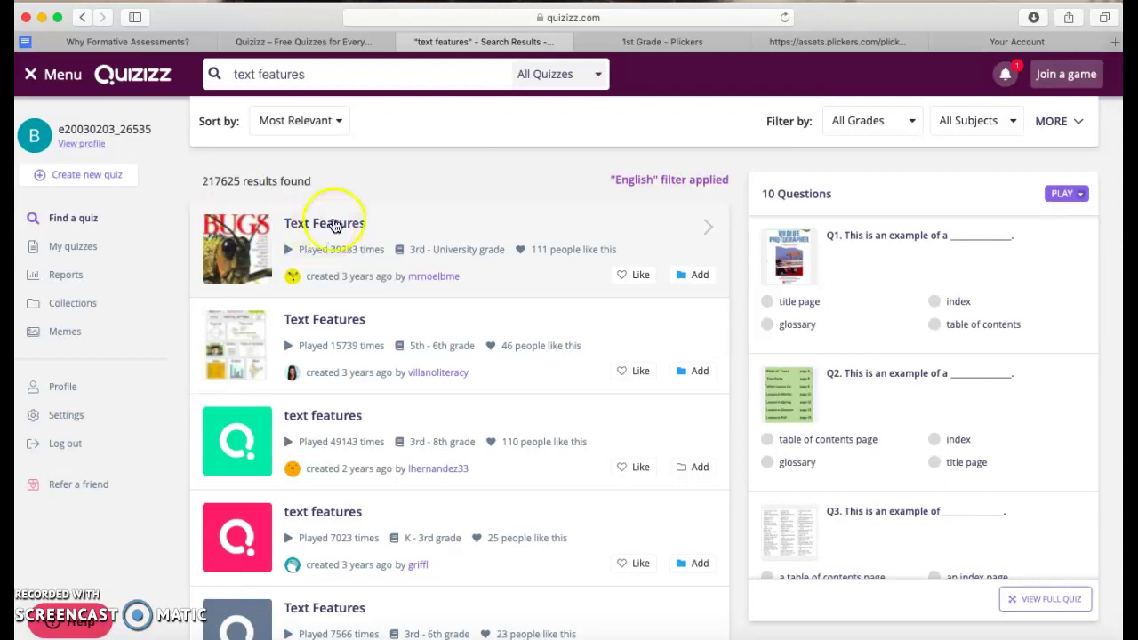
Preview the third and first results, then the 13-question second Text Features quiz.
{"action": "left_click", "coordinate": [394, 481]}
{"action": "scroll", "coordinate": [394, 484], "scroll_direction": "down", "scroll_amount": 5}
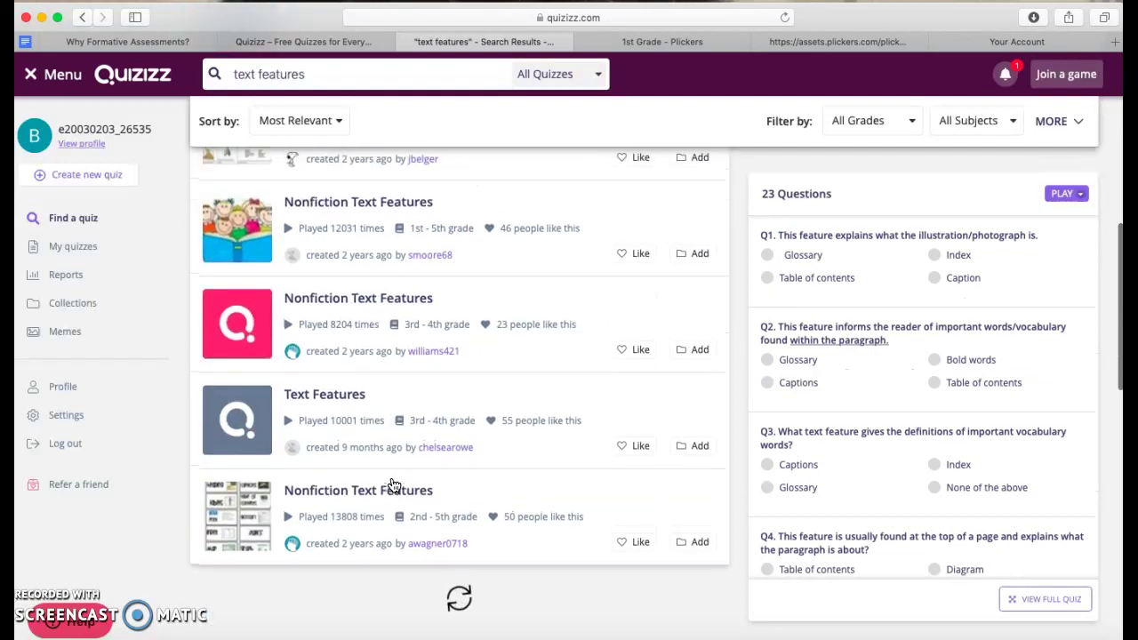
{"action": "scroll", "coordinate": [394, 485], "scroll_direction": "up", "scroll_amount": 4}
{"action": "scroll", "coordinate": [394, 485], "scroll_direction": "up", "scroll_amount": 2}
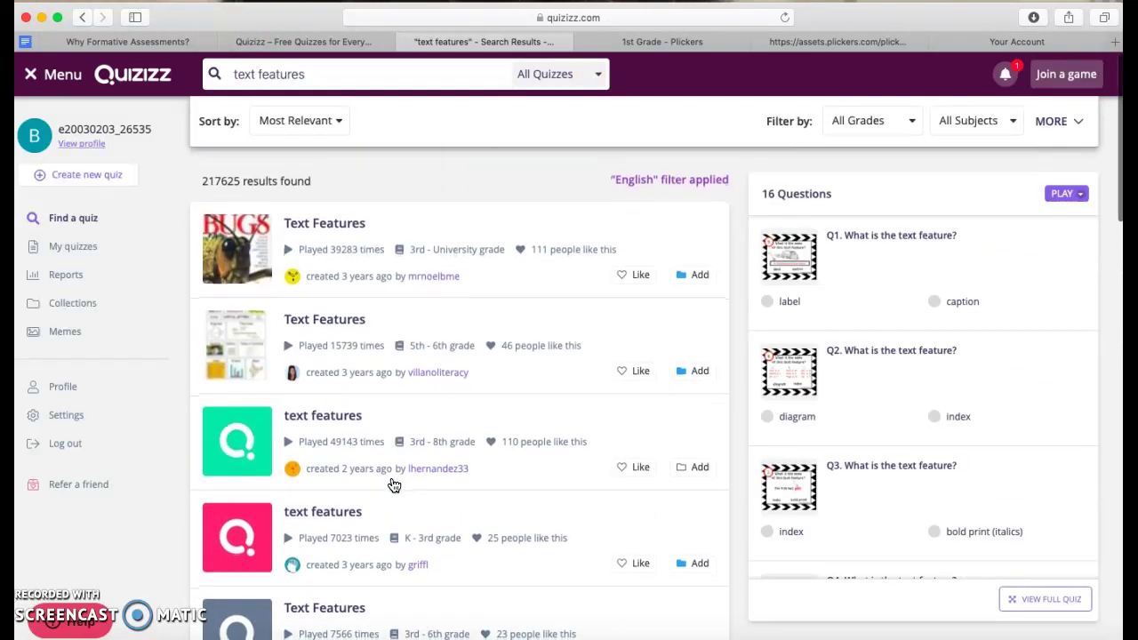
{"action": "left_click", "coordinate": [416, 247]}
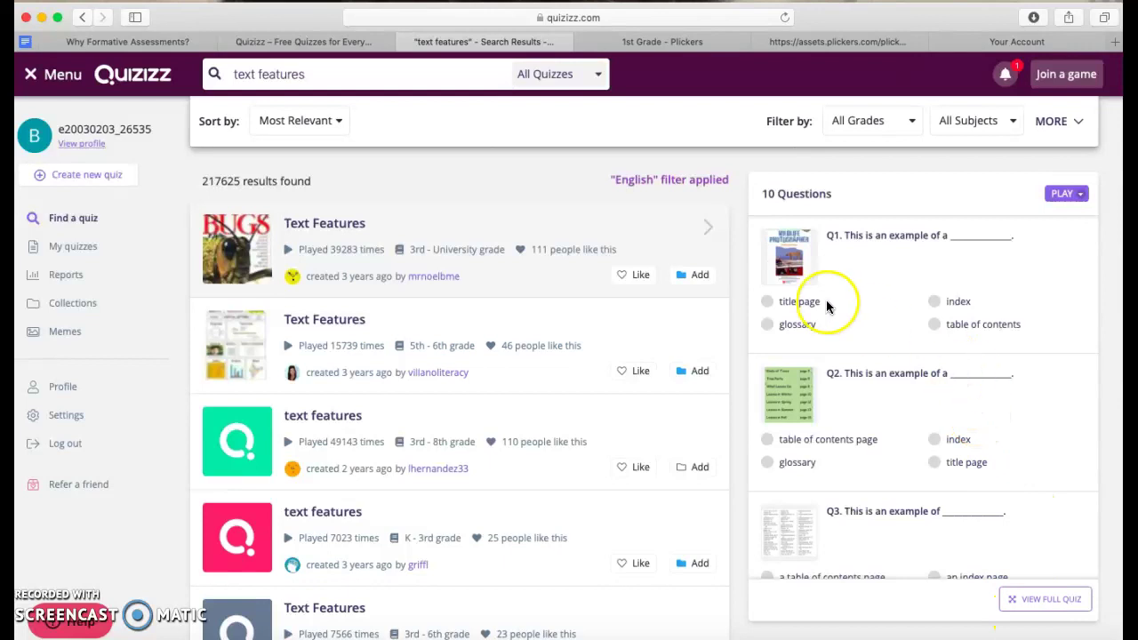
{"action": "left_click", "coordinate": [666, 367]}
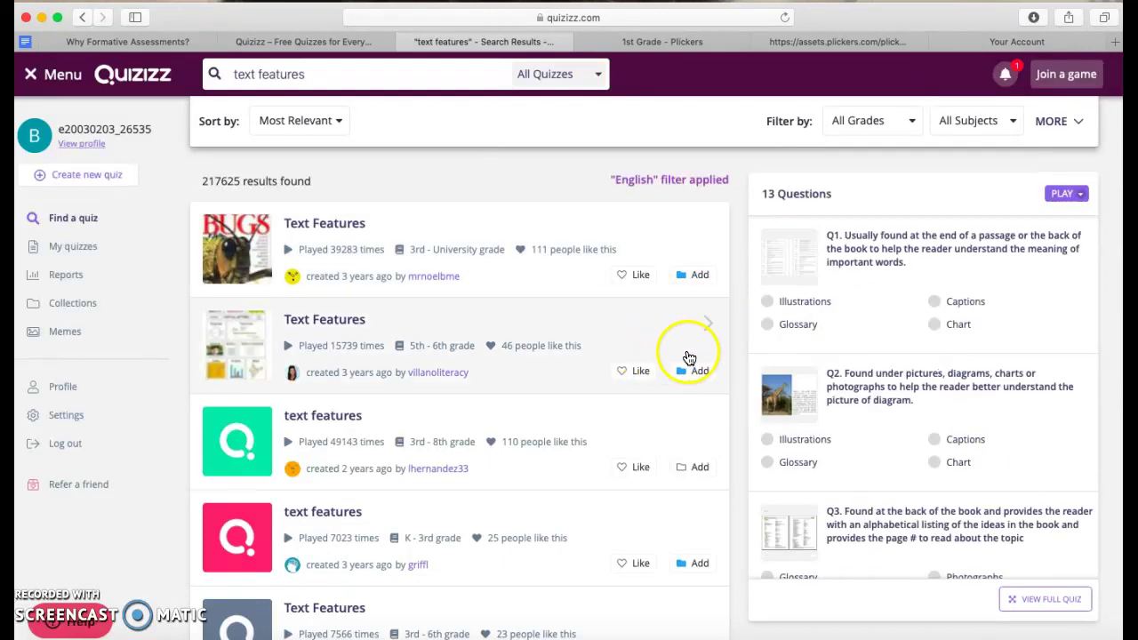
Save the Text Features quiz to a newly created 'Reading' collection.
{"action": "left_click", "coordinate": [678, 391]}
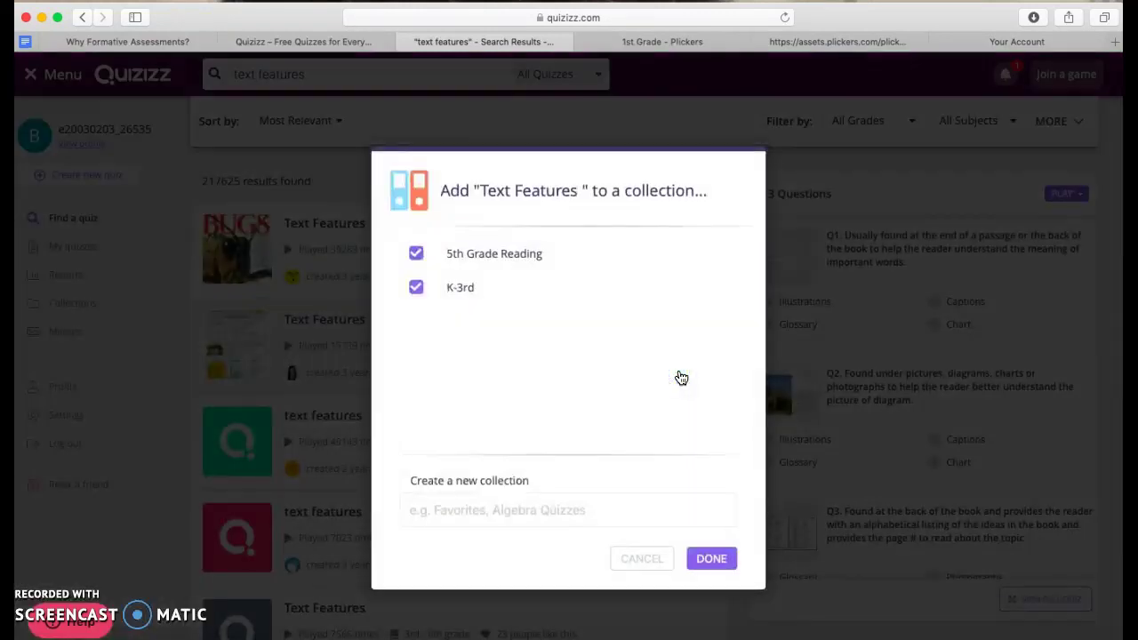
{"action": "left_click", "coordinate": [470, 514]}
{"action": "type", "text": "Reading"}
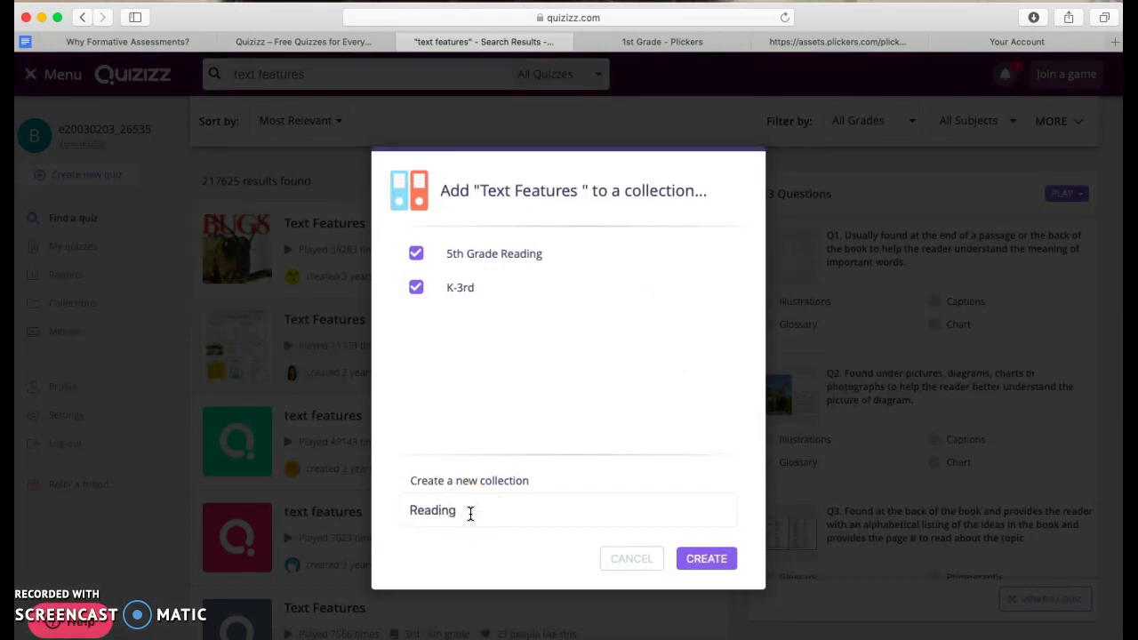
{"action": "left_click", "coordinate": [683, 563]}
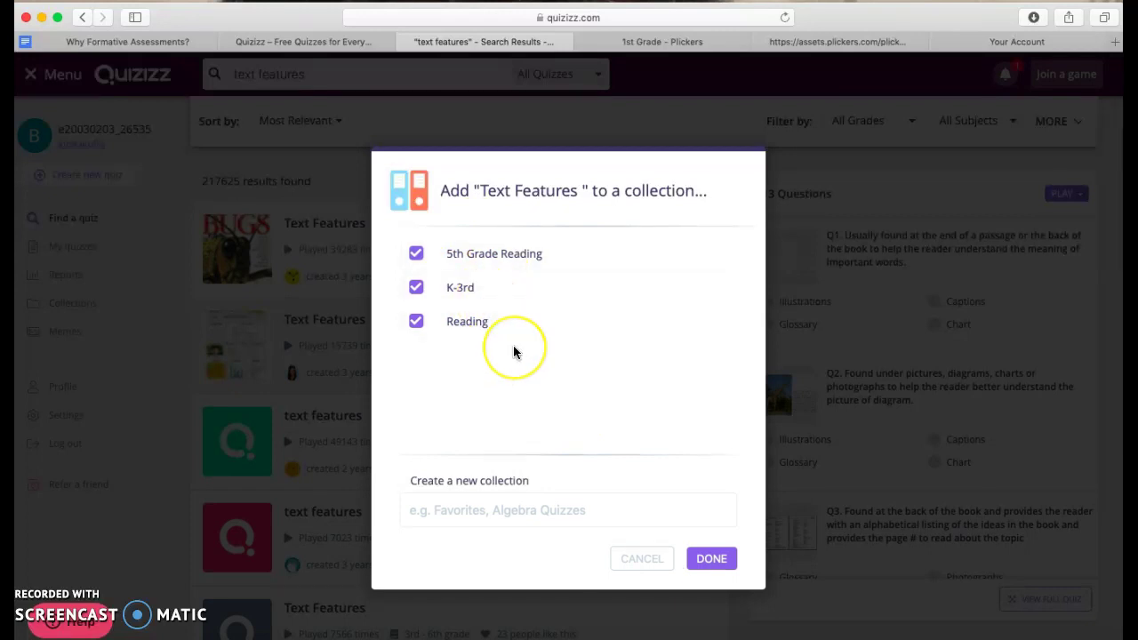
{"action": "left_click", "coordinate": [711, 560]}
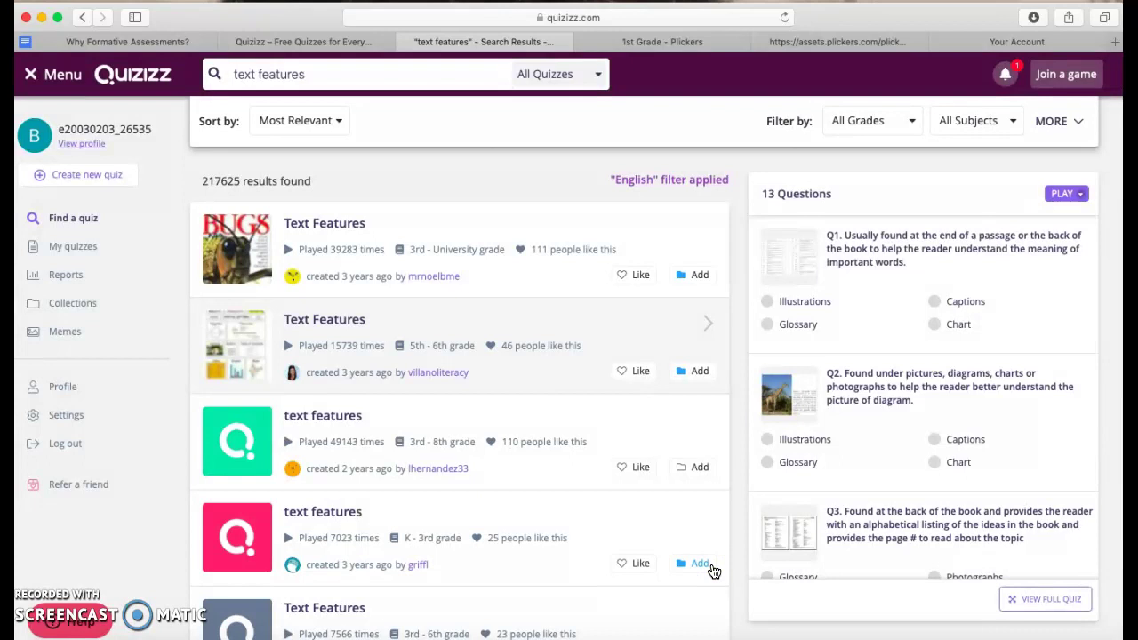
Open the K–3rd grade text features quiz and choose to assign it as Homework.
{"action": "left_click", "coordinate": [713, 571]}
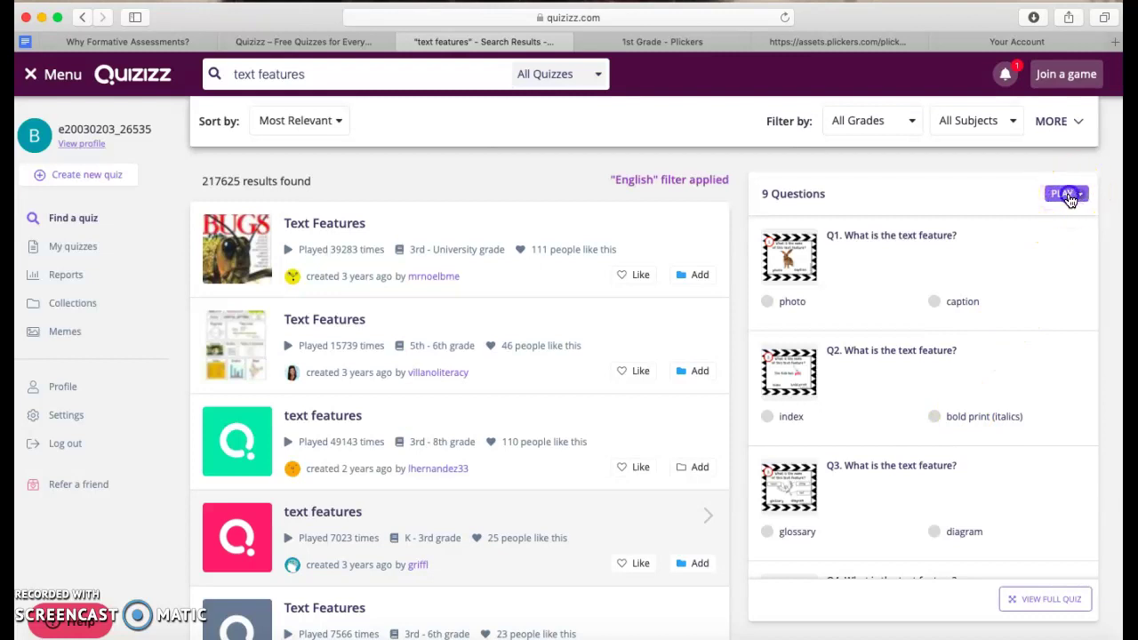
{"action": "left_click", "coordinate": [1069, 197]}
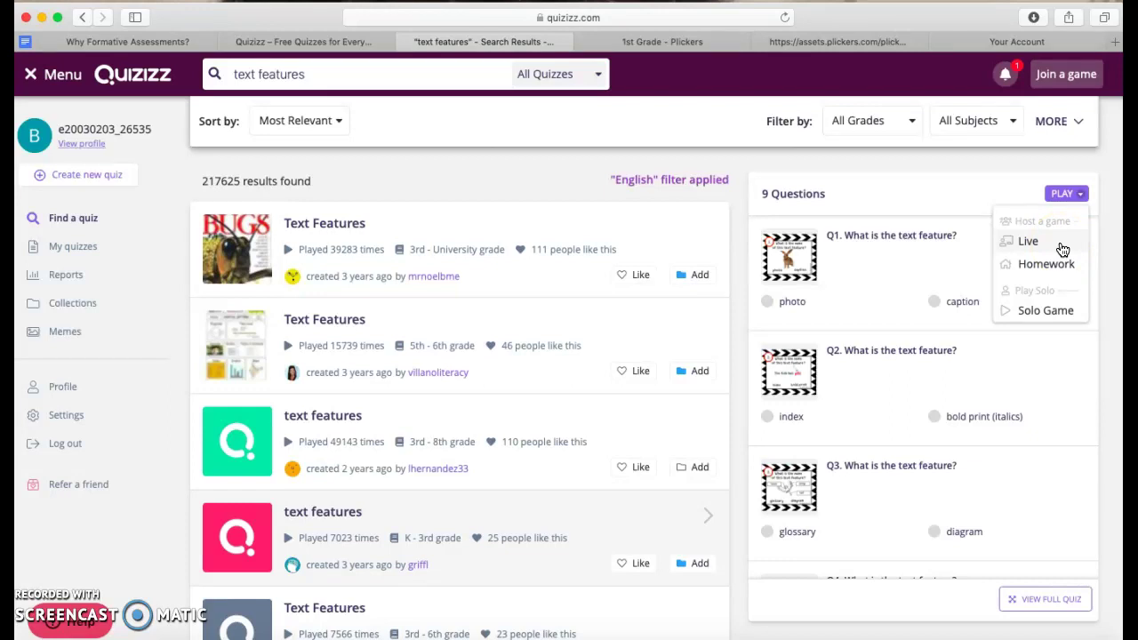
{"action": "left_click", "coordinate": [1055, 266]}
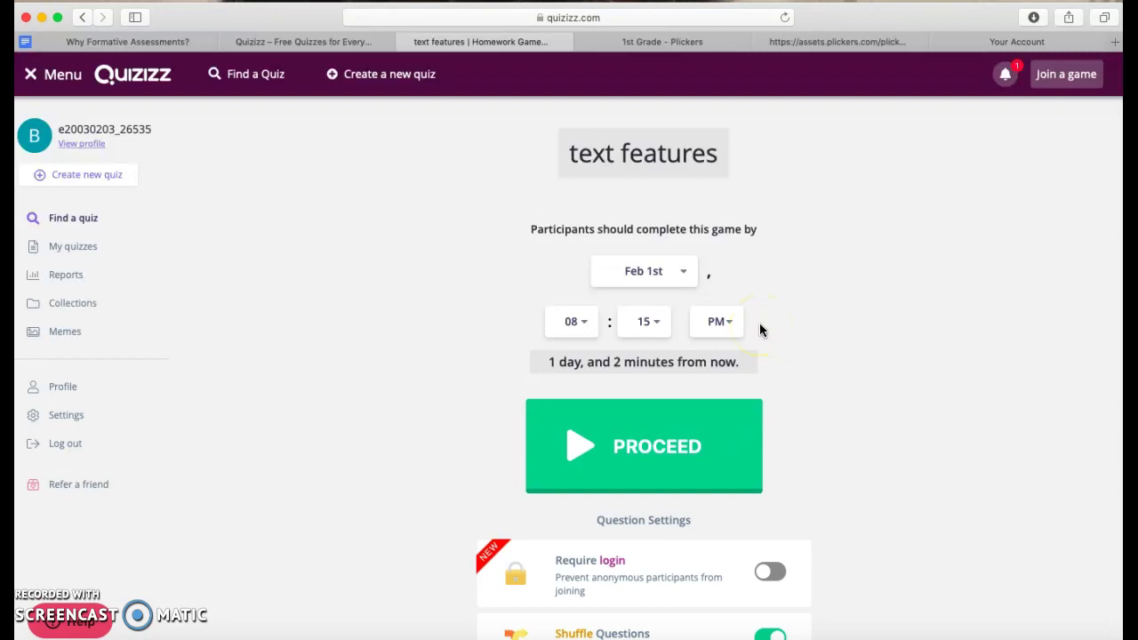
Review the question and game settings, then launch the homework game due February 1.
{"action": "scroll", "coordinate": [847, 435], "scroll_direction": "down", "scroll_amount": 5}
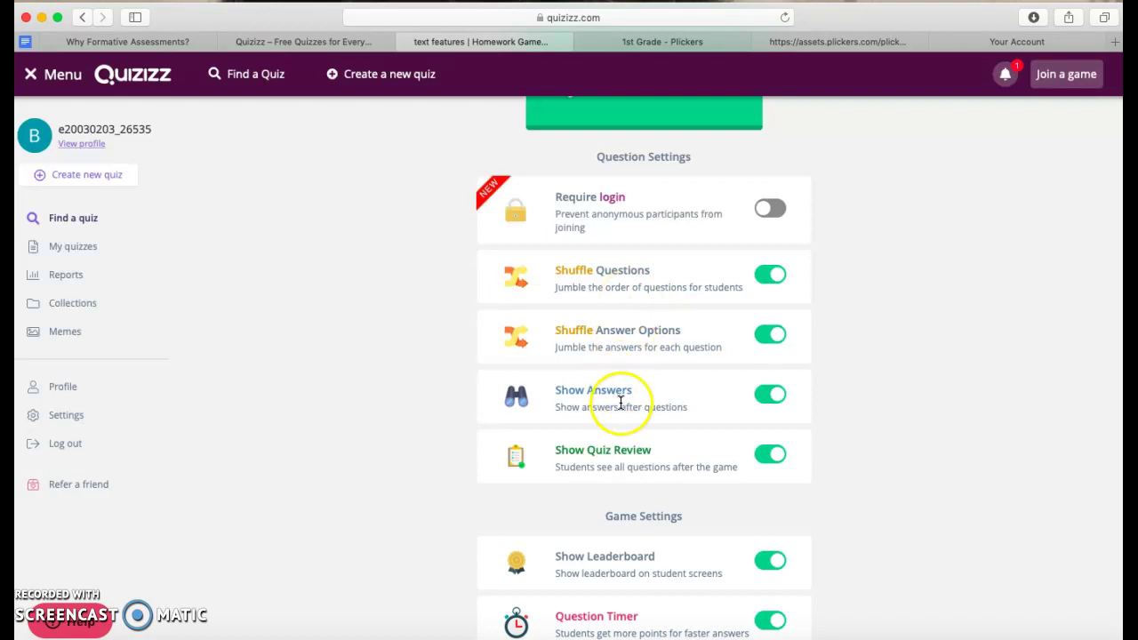
{"action": "scroll", "coordinate": [764, 484], "scroll_direction": "down", "scroll_amount": 2}
{"action": "scroll", "coordinate": [782, 492], "scroll_direction": "down", "scroll_amount": 1}
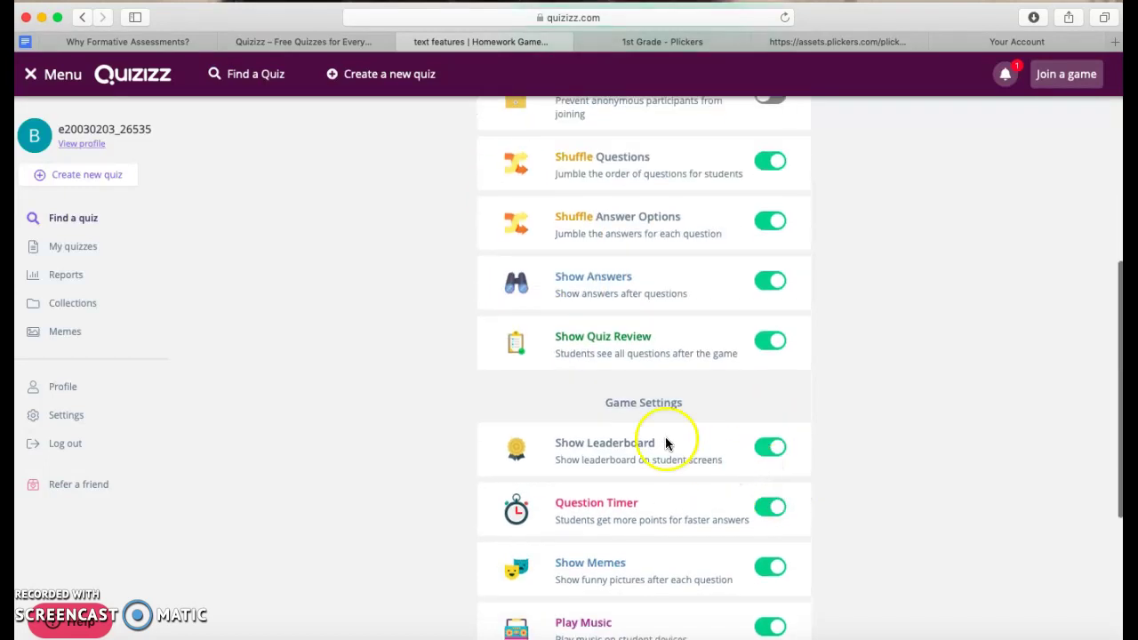
{"action": "scroll", "coordinate": [636, 466], "scroll_direction": "up", "scroll_amount": 6}
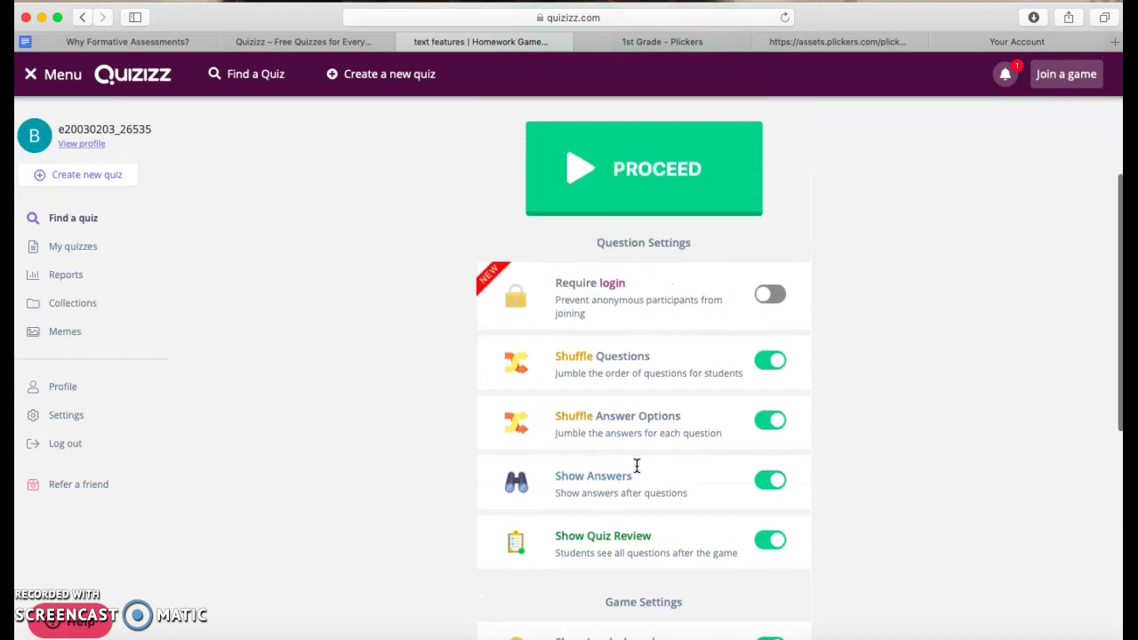
{"action": "left_click", "coordinate": [637, 242]}
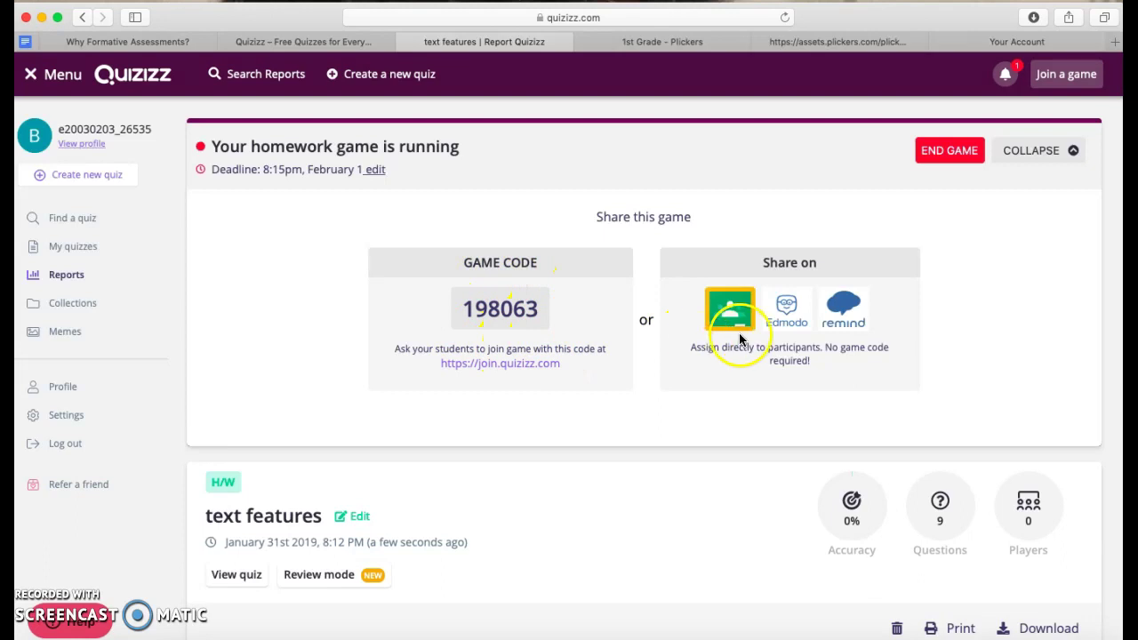
Discard the drafted Remind share message and return to the running Quizizz game.
{"action": "left_click", "coordinate": [845, 329]}
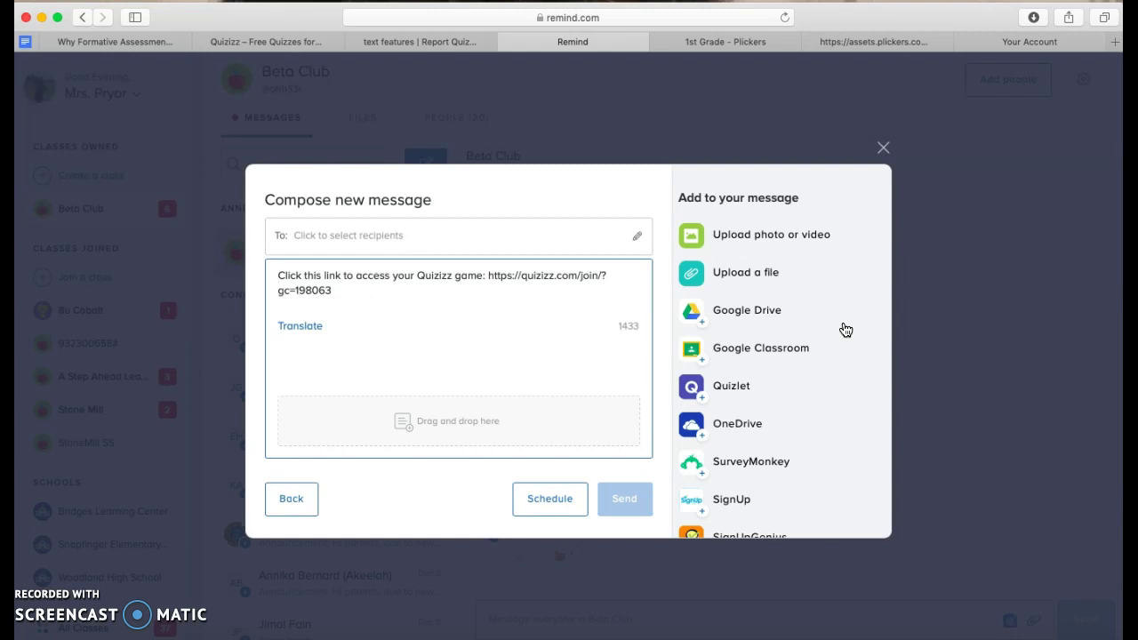
{"action": "left_click", "coordinate": [883, 152]}
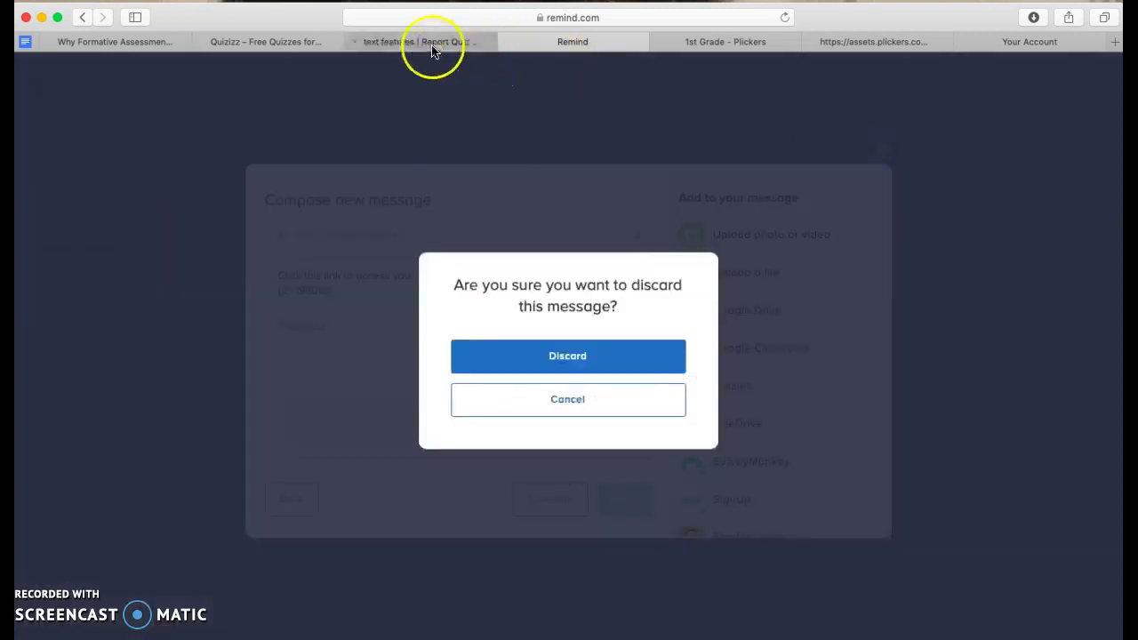
{"action": "left_click", "coordinate": [430, 42]}
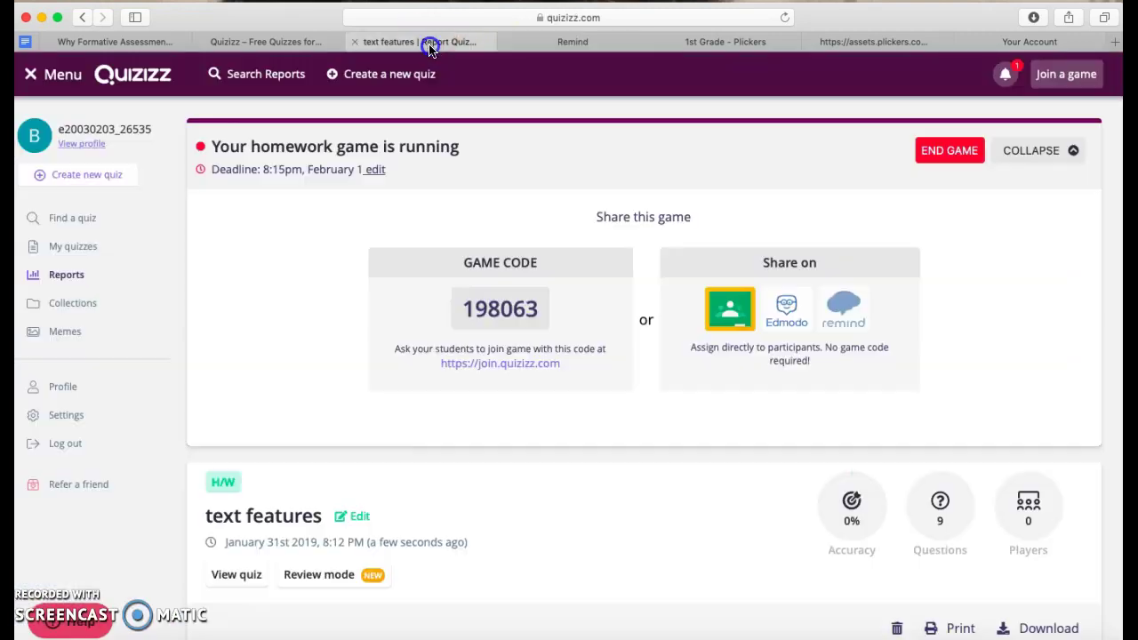
Open join.quizizz.com, enter game code 198063, and join under a student name.
{"action": "left_click", "coordinate": [499, 363]}
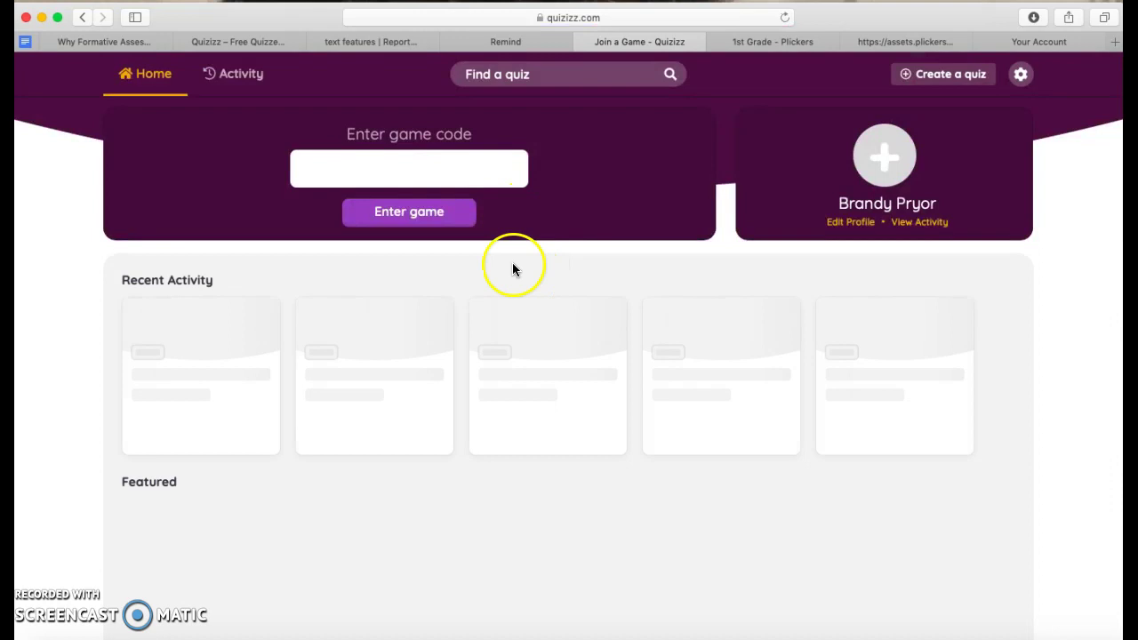
{"action": "left_click", "coordinate": [249, 42]}
{"action": "left_click", "coordinate": [360, 42]}
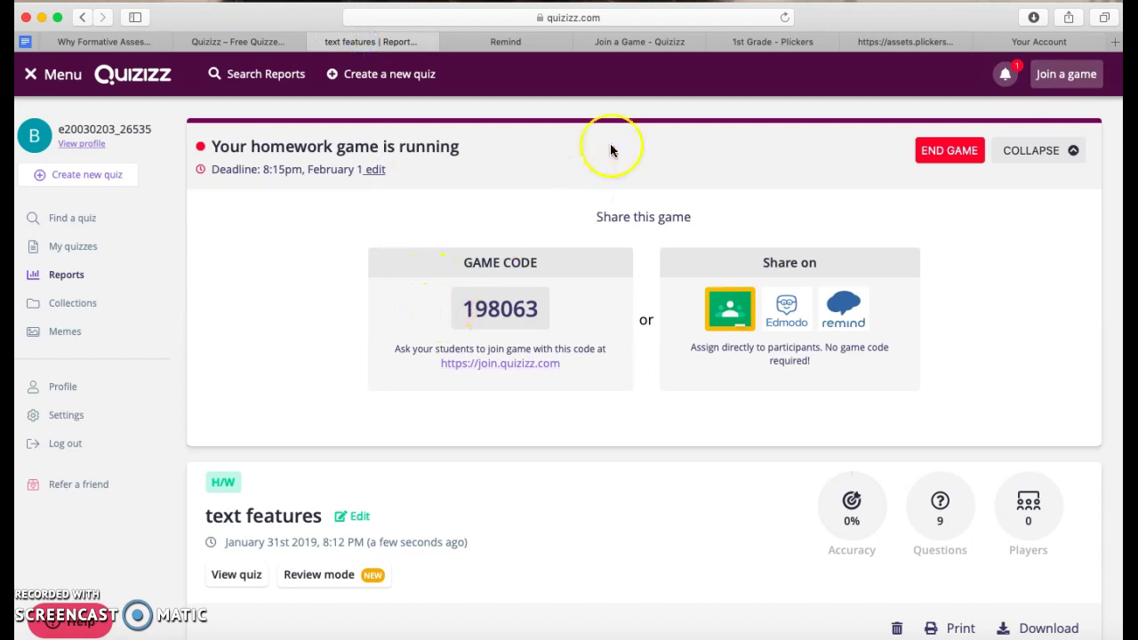
{"action": "left_click", "coordinate": [622, 42]}
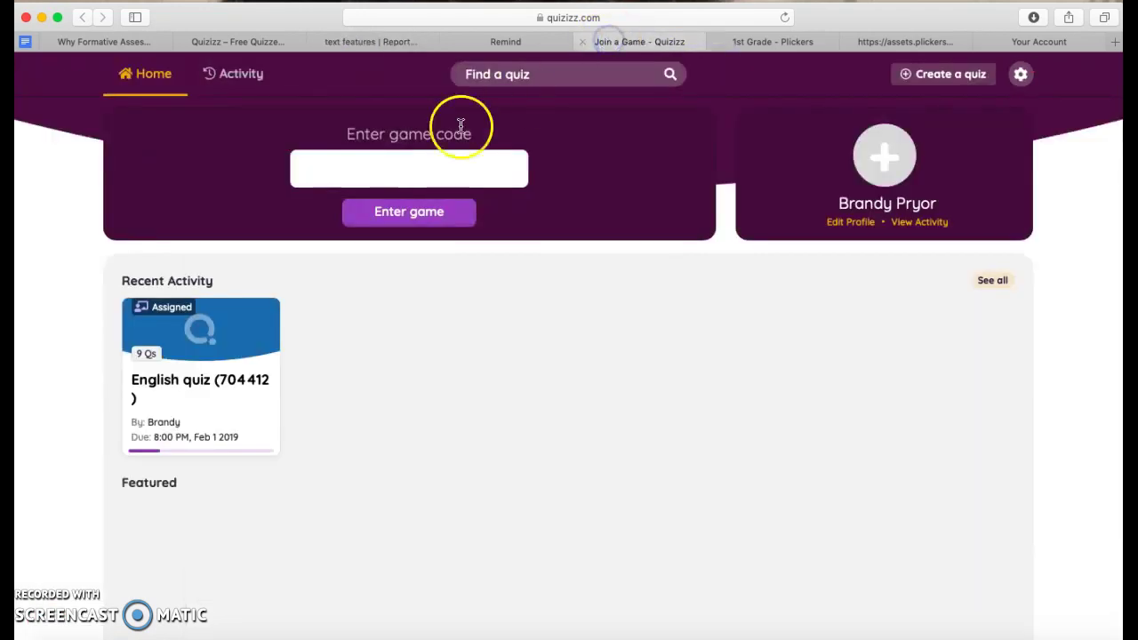
{"action": "type", "text": "198063"}
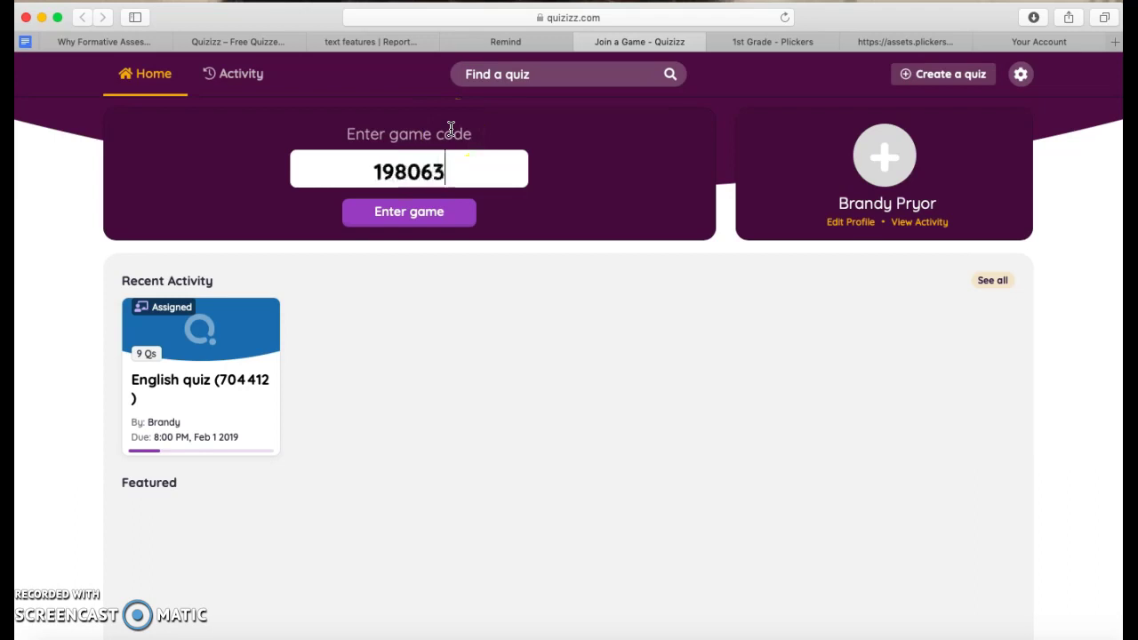
{"action": "left_click", "coordinate": [415, 214]}
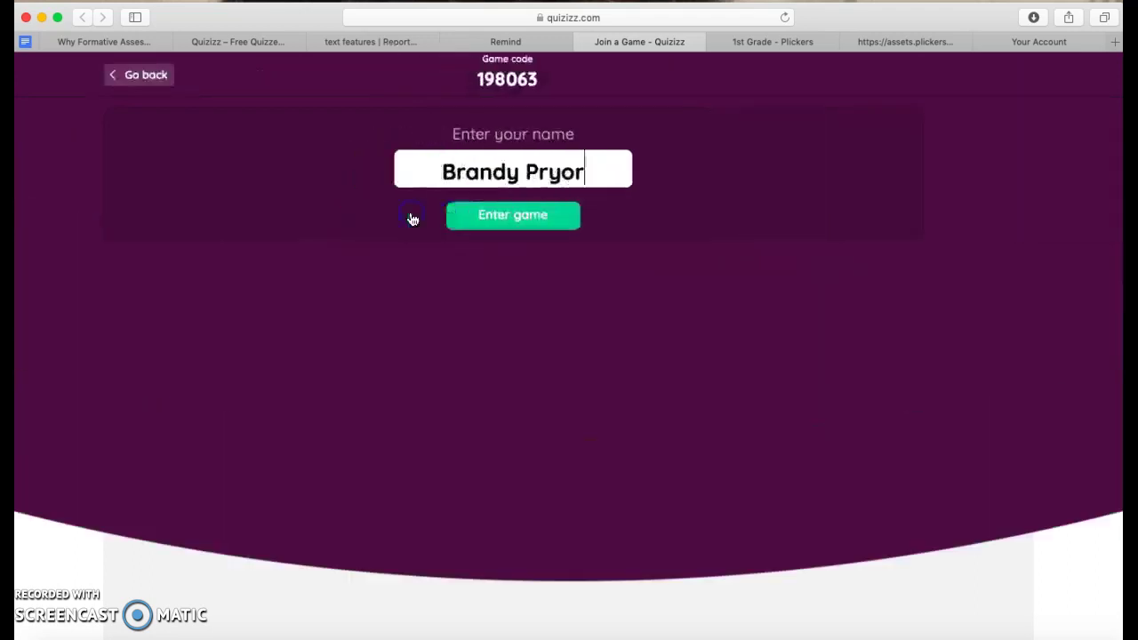
{"action": "left_click", "coordinate": [592, 42]}
{"action": "left_click", "coordinate": [553, 222]}
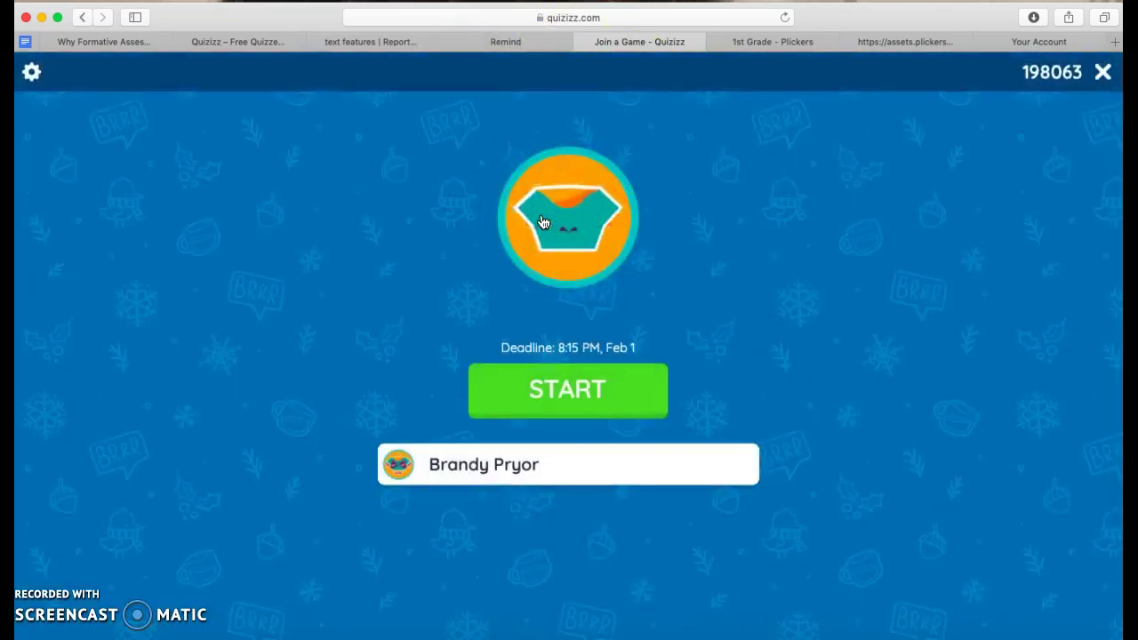
Start the homework quiz, answer label, photo and caption, then exit the game.
{"action": "left_click", "coordinate": [560, 397]}
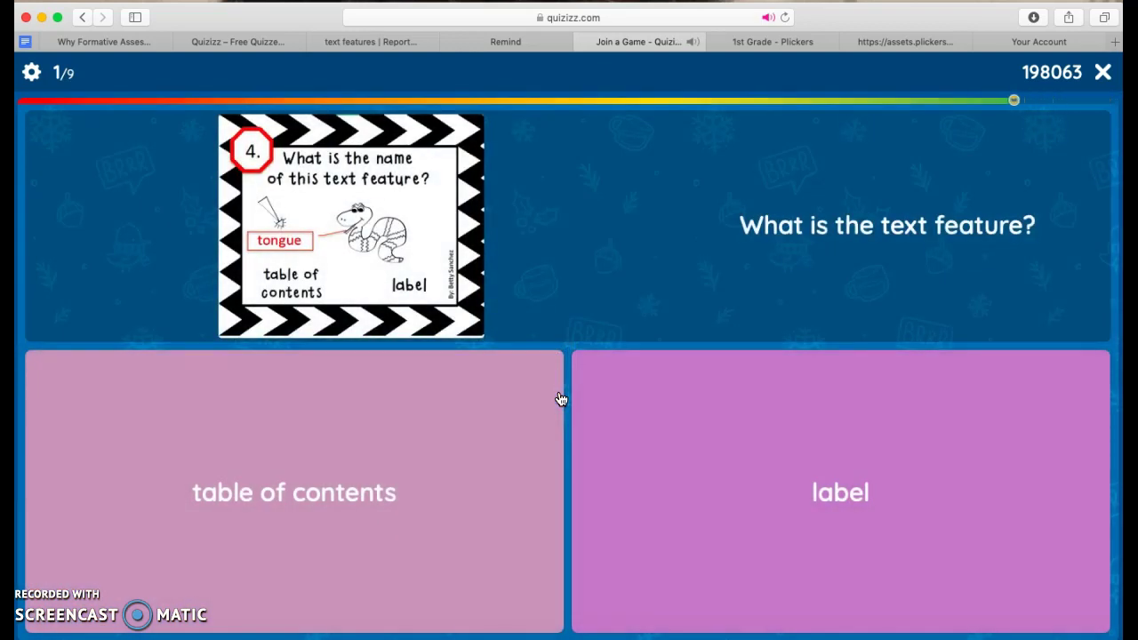
{"action": "left_click", "coordinate": [517, 371]}
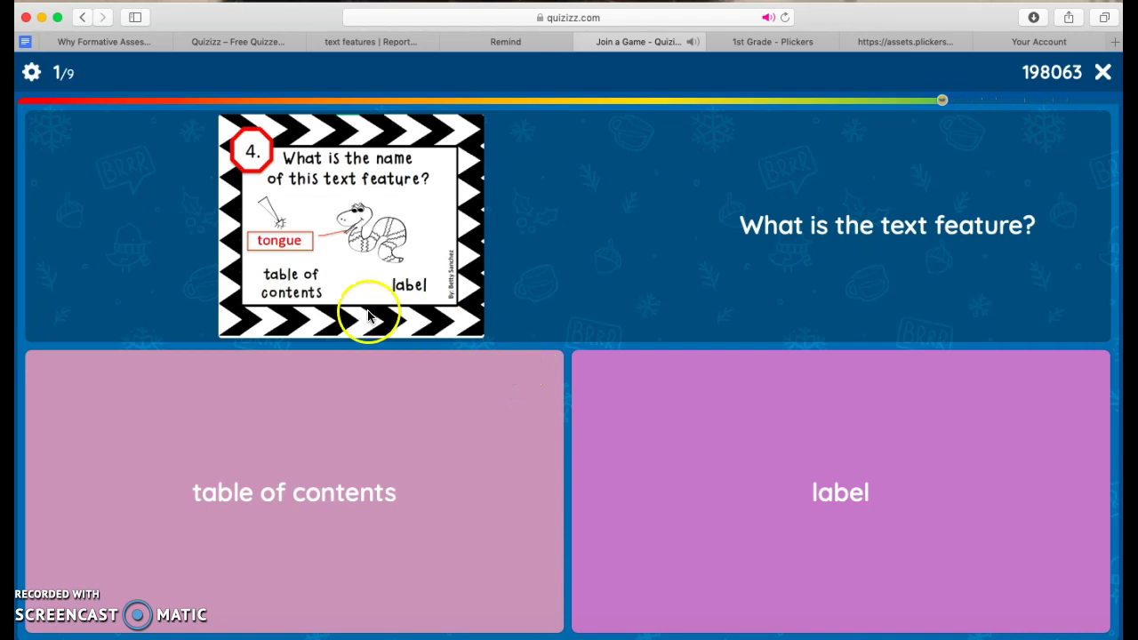
{"action": "left_click", "coordinate": [663, 460]}
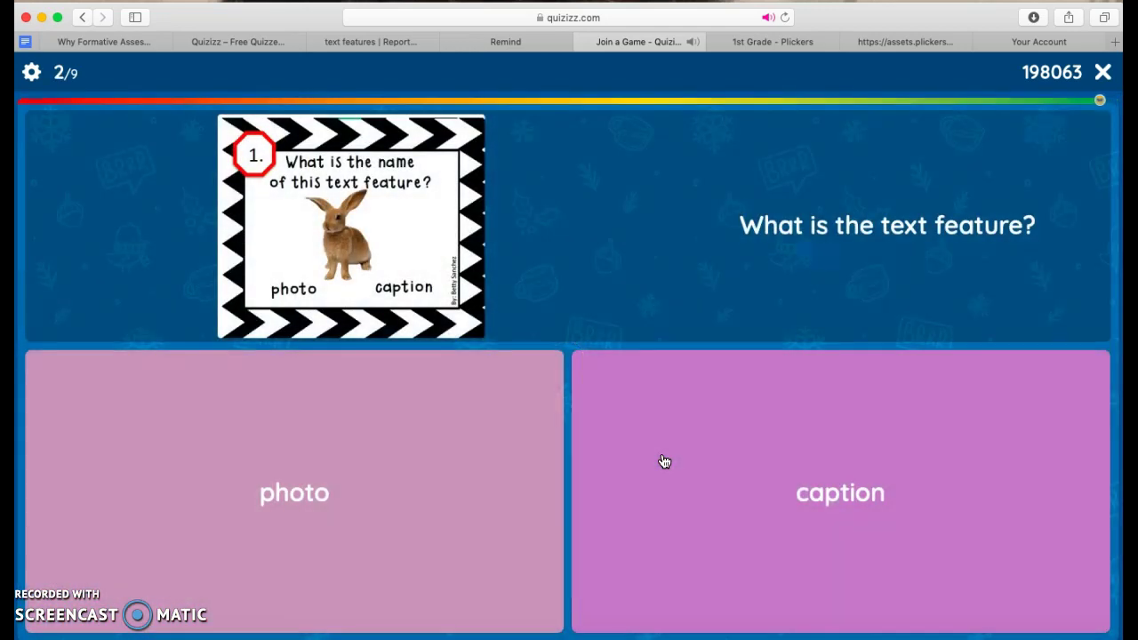
{"action": "left_click", "coordinate": [478, 481]}
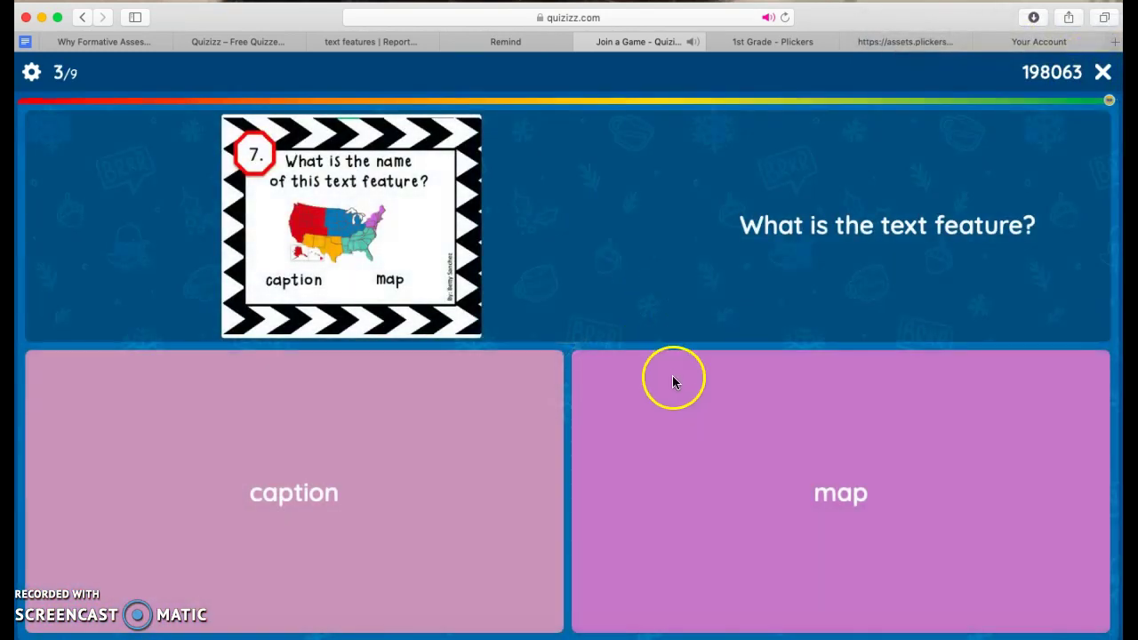
{"action": "left_click", "coordinate": [408, 442]}
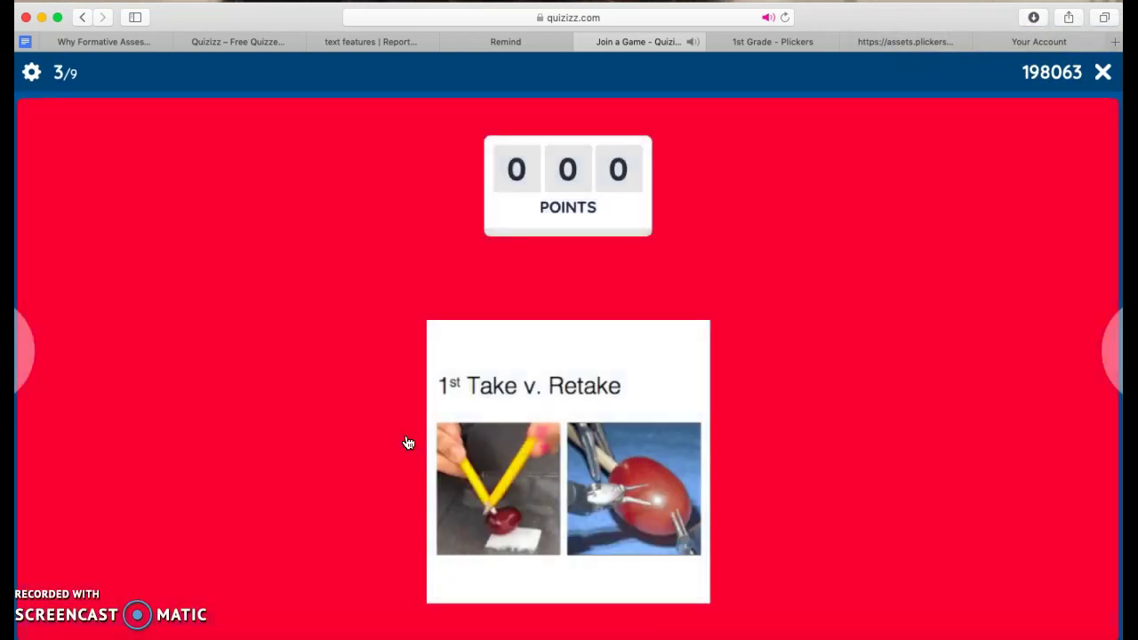
{"action": "left_click", "coordinate": [1102, 73]}
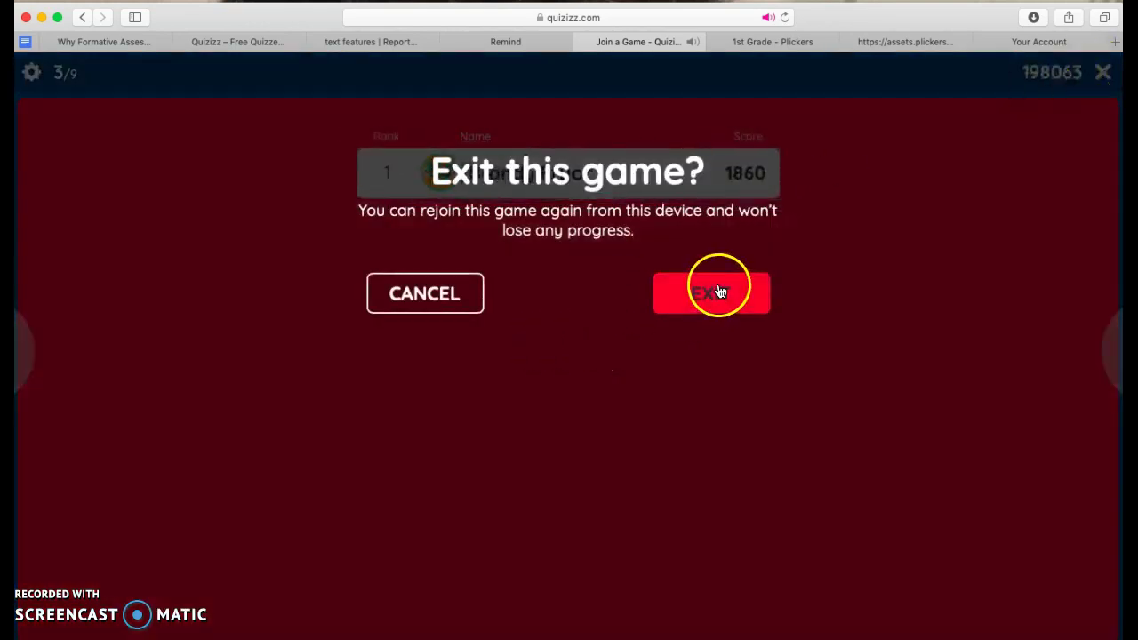
{"action": "left_click", "coordinate": [718, 291]}
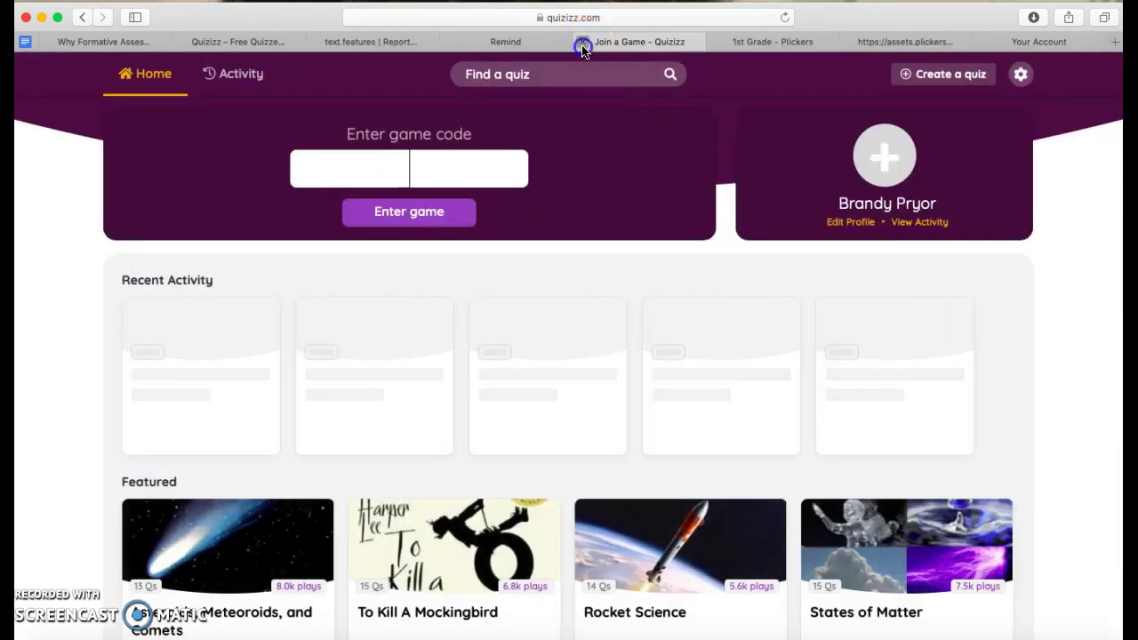
Close the Join a Game tab and the Remind tab, discarding the unsent message.
{"action": "left_click", "coordinate": [582, 42]}
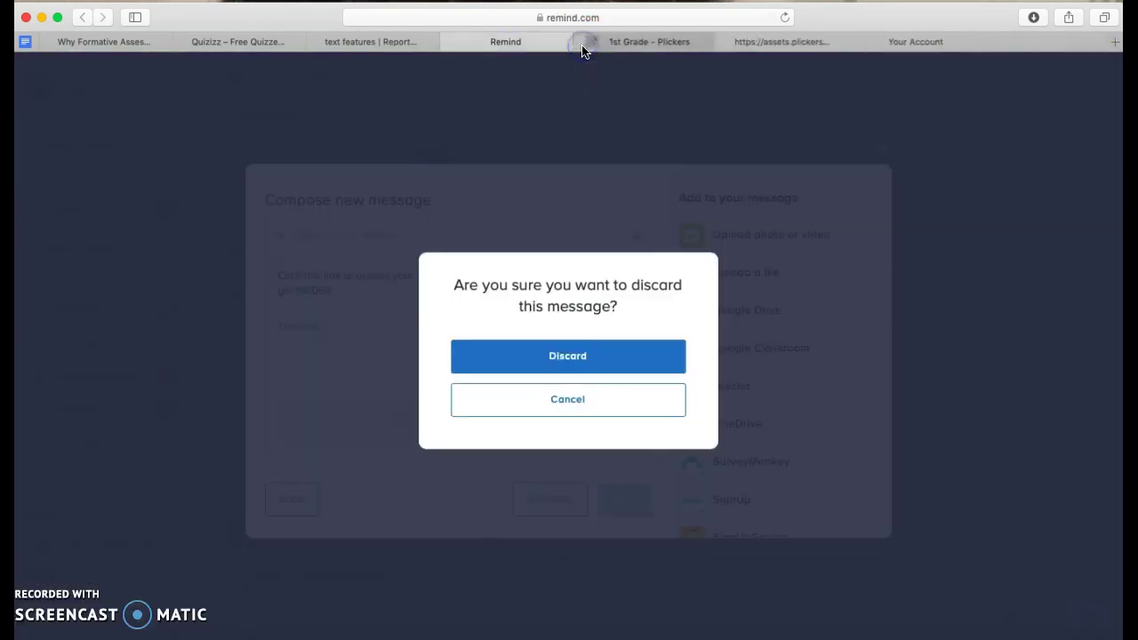
{"action": "left_click", "coordinate": [507, 42]}
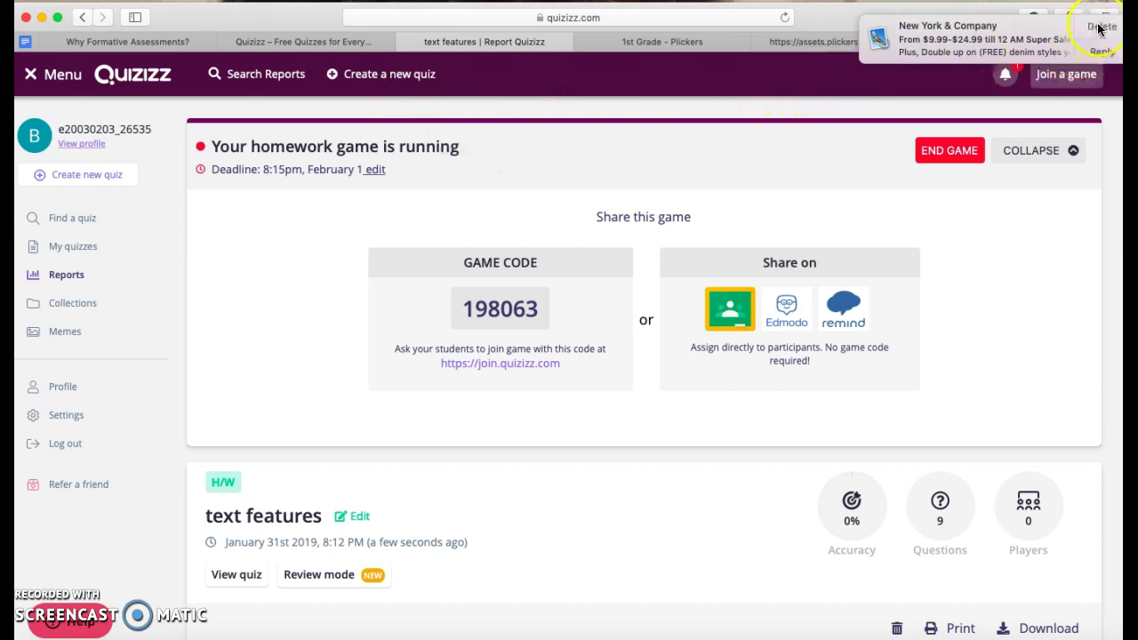
Switch back to the 'Why Formative Assessments?' Sway lesson tab.
{"action": "left_click", "coordinate": [110, 45]}
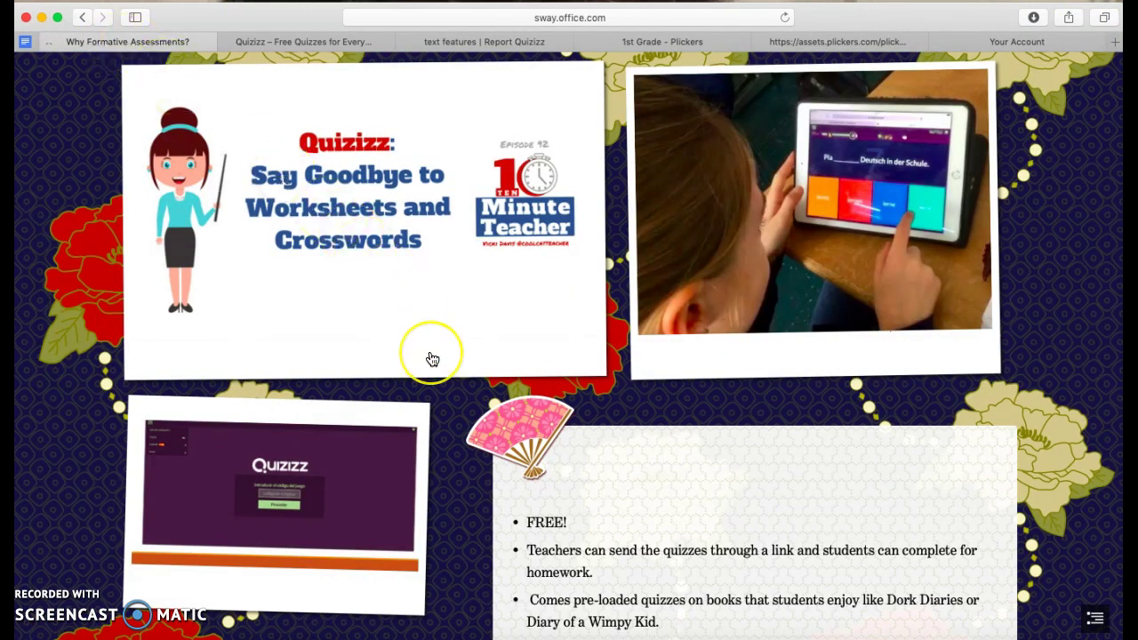
Scroll the Sway past the Quizizz bullets to the Plickers banner and classroom photos.
{"action": "scroll", "coordinate": [432, 355], "scroll_direction": "down", "scroll_amount": 3}
{"action": "scroll", "coordinate": [432, 360], "scroll_direction": "down", "scroll_amount": 5}
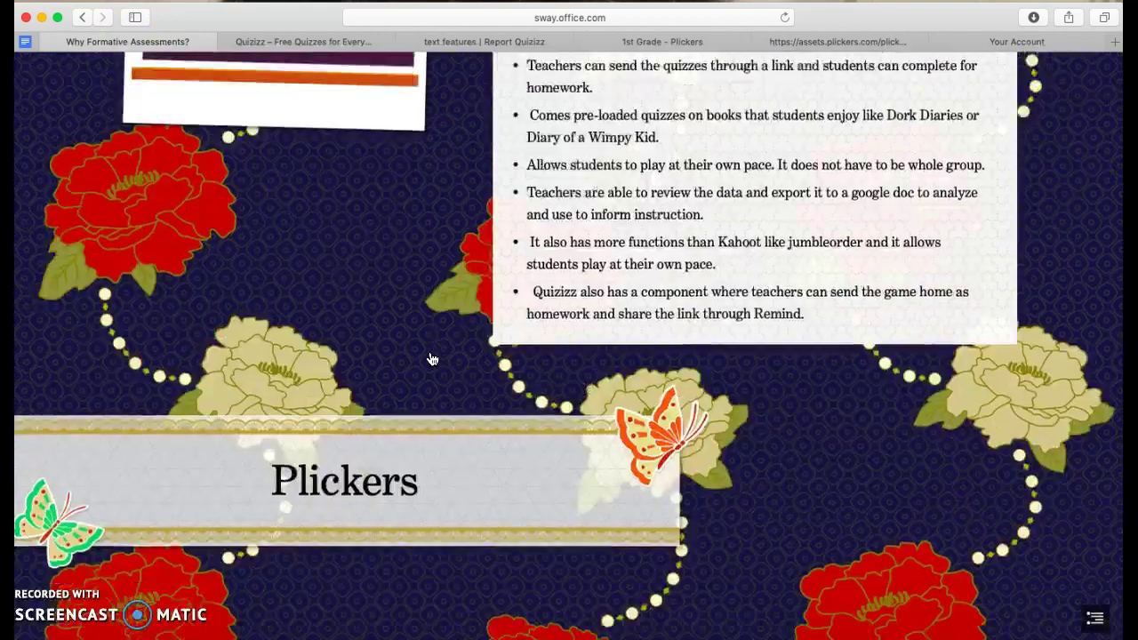
{"action": "scroll", "coordinate": [432, 359], "scroll_direction": "down", "scroll_amount": 2}
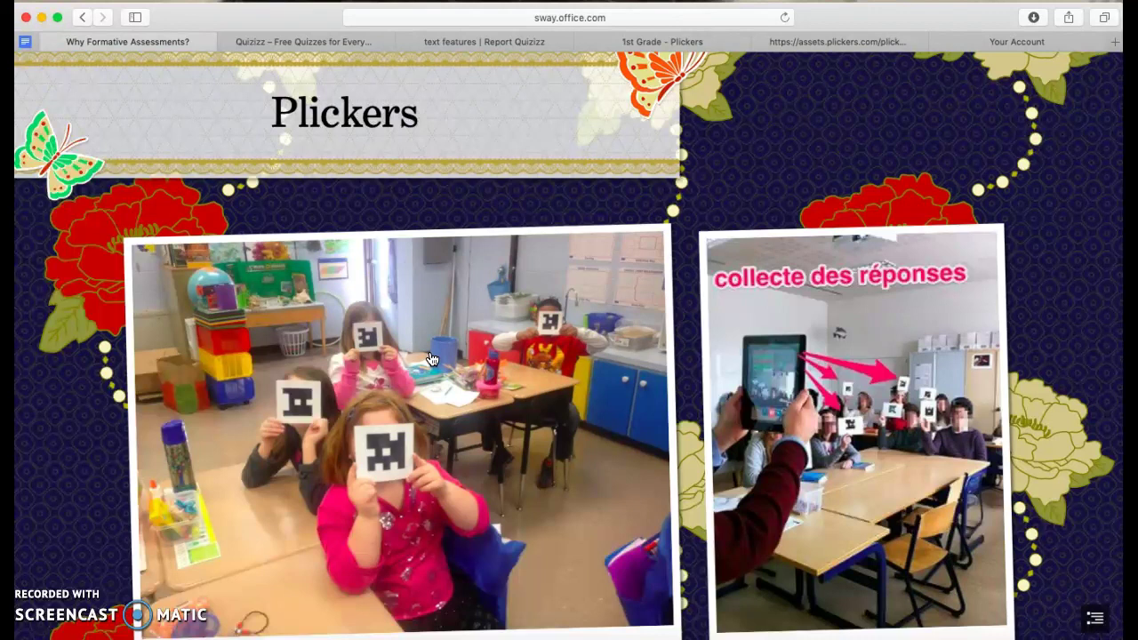
{"action": "scroll", "coordinate": [444, 571], "scroll_direction": "down", "scroll_amount": 3}
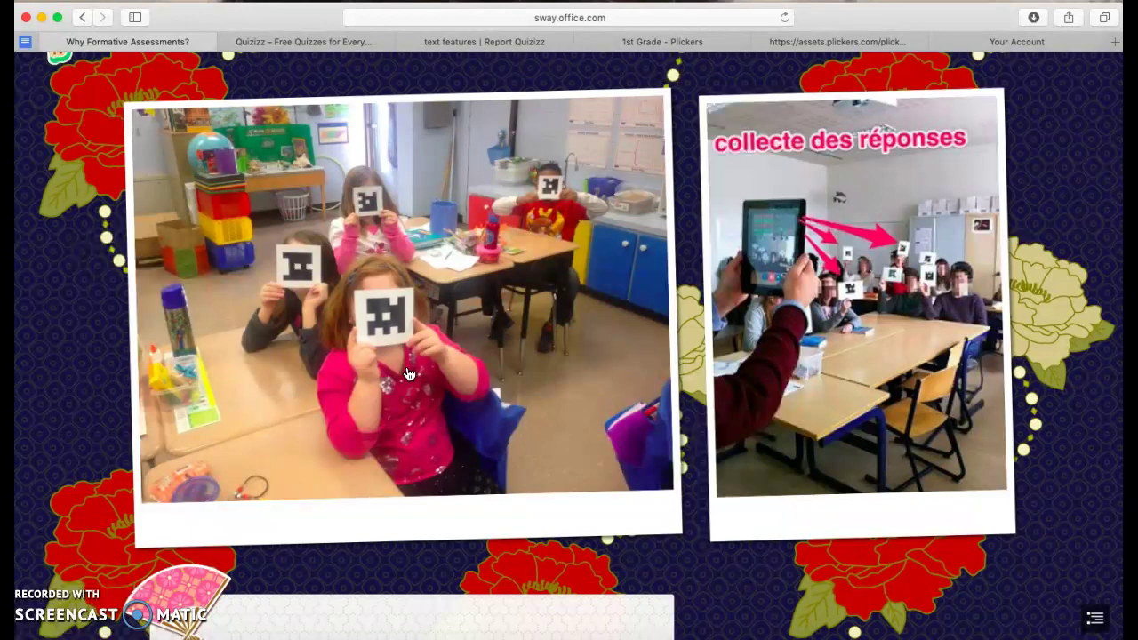
{"action": "scroll", "coordinate": [525, 362], "scroll_direction": "down", "scroll_amount": 5}
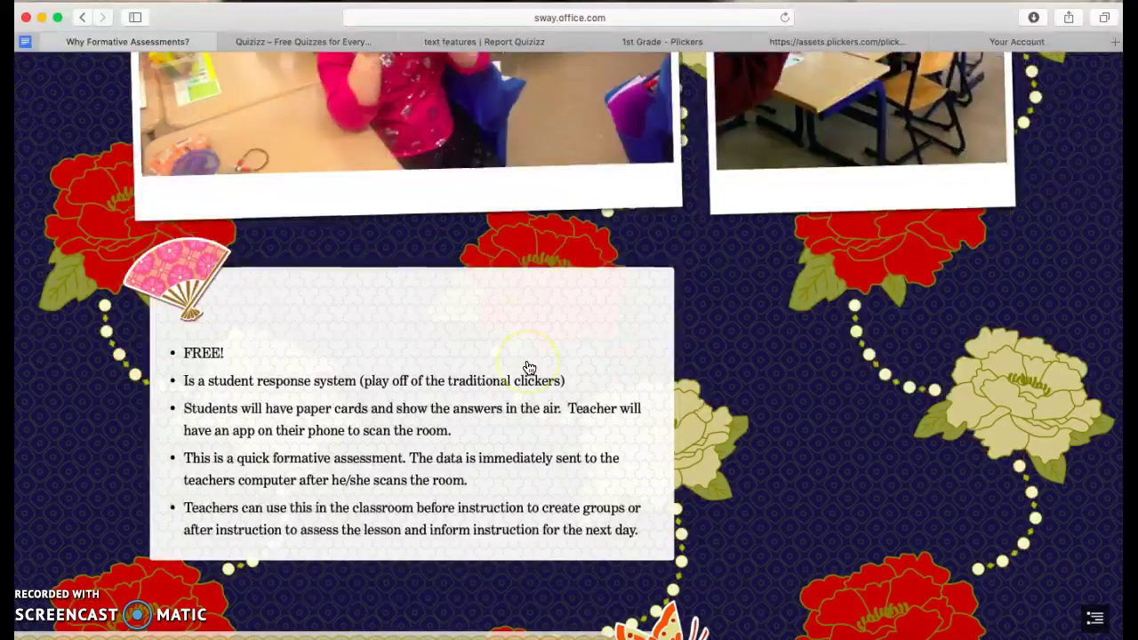
{"action": "scroll", "coordinate": [529, 367], "scroll_direction": "up", "scroll_amount": 6}
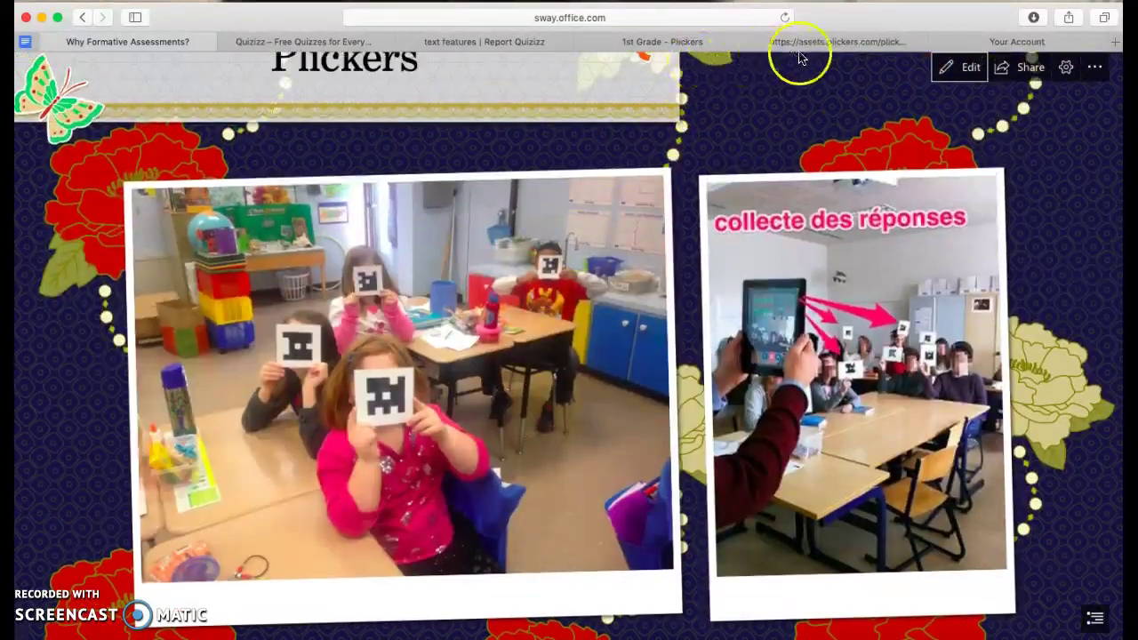
Browse the printable Plickers answer cards, then switch to the 1st Grade Plickers class tab.
{"action": "left_click", "coordinate": [809, 46]}
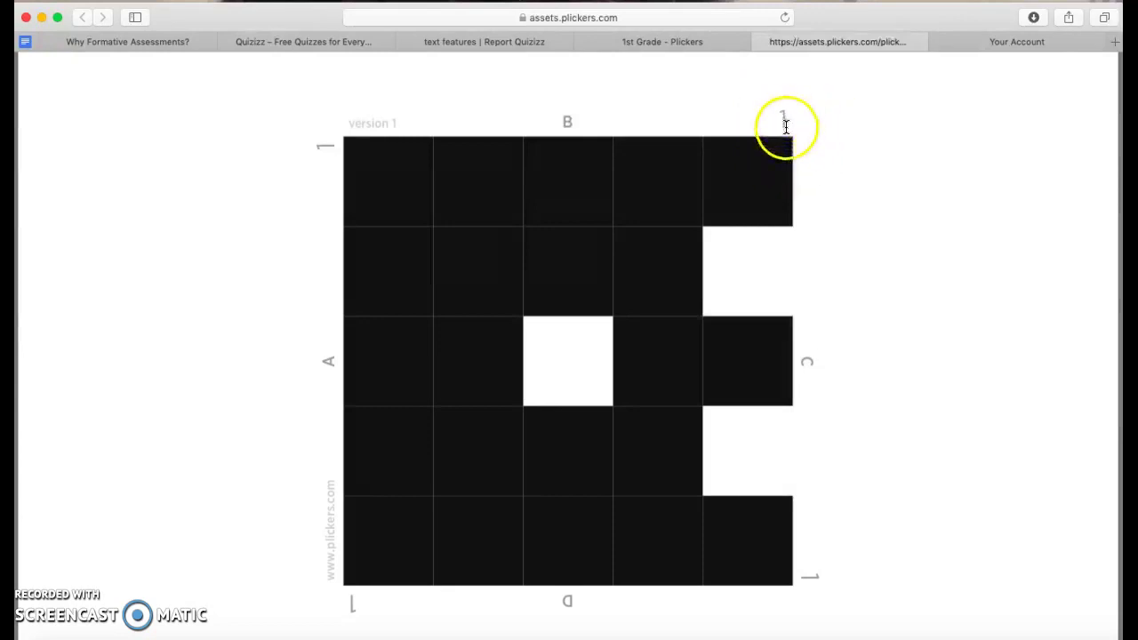
{"action": "scroll", "coordinate": [850, 249], "scroll_direction": "down", "scroll_amount": 20}
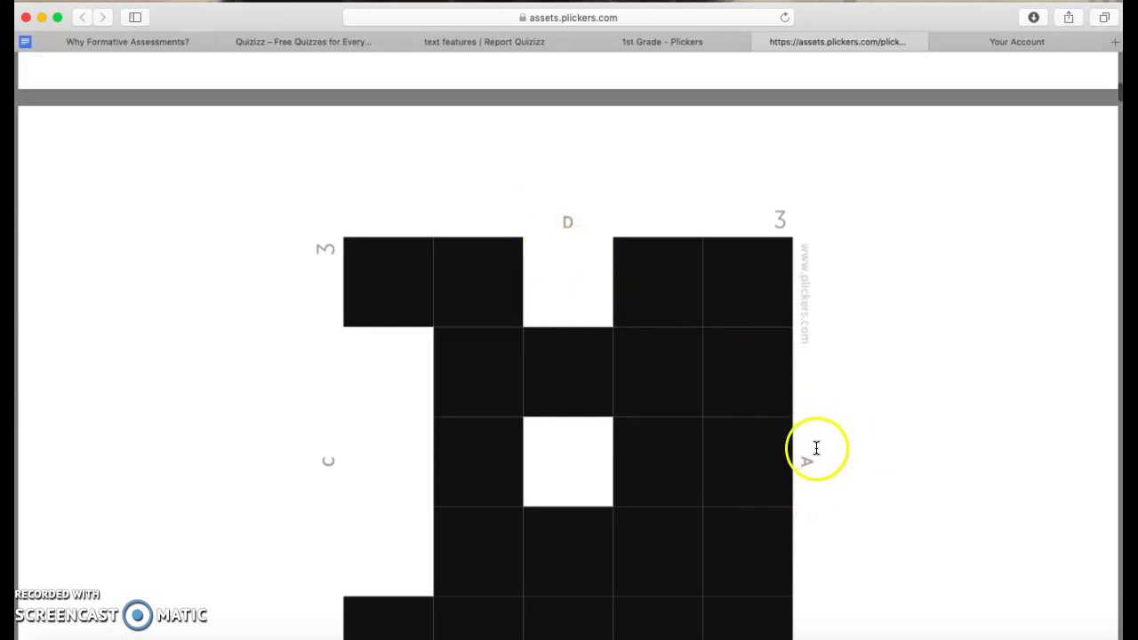
{"action": "scroll", "coordinate": [465, 482], "scroll_direction": "down", "scroll_amount": 4}
{"action": "scroll", "coordinate": [467, 485], "scroll_direction": "up", "scroll_amount": 4}
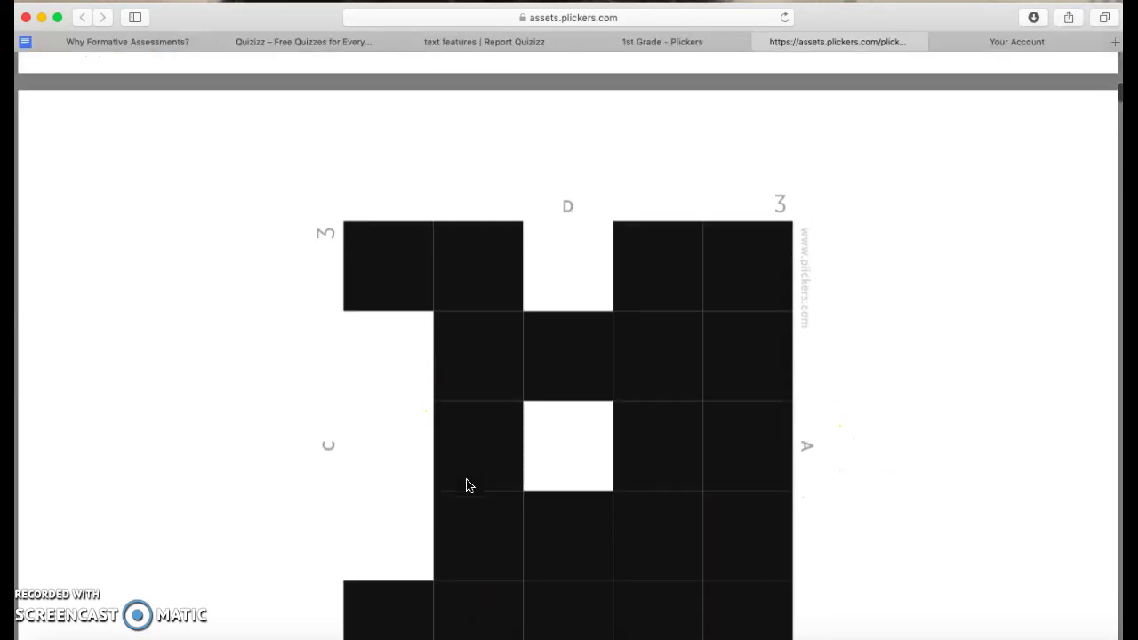
{"action": "scroll", "coordinate": [466, 479], "scroll_direction": "down", "scroll_amount": 5}
{"action": "left_click", "coordinate": [429, 460]}
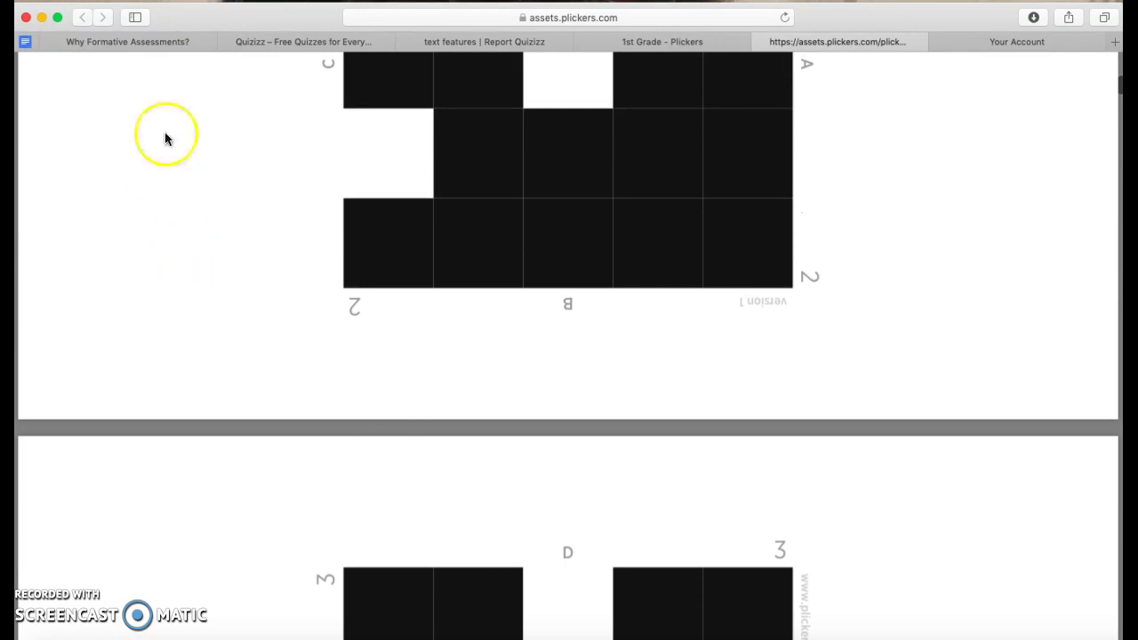
{"action": "left_click", "coordinate": [163, 52]}
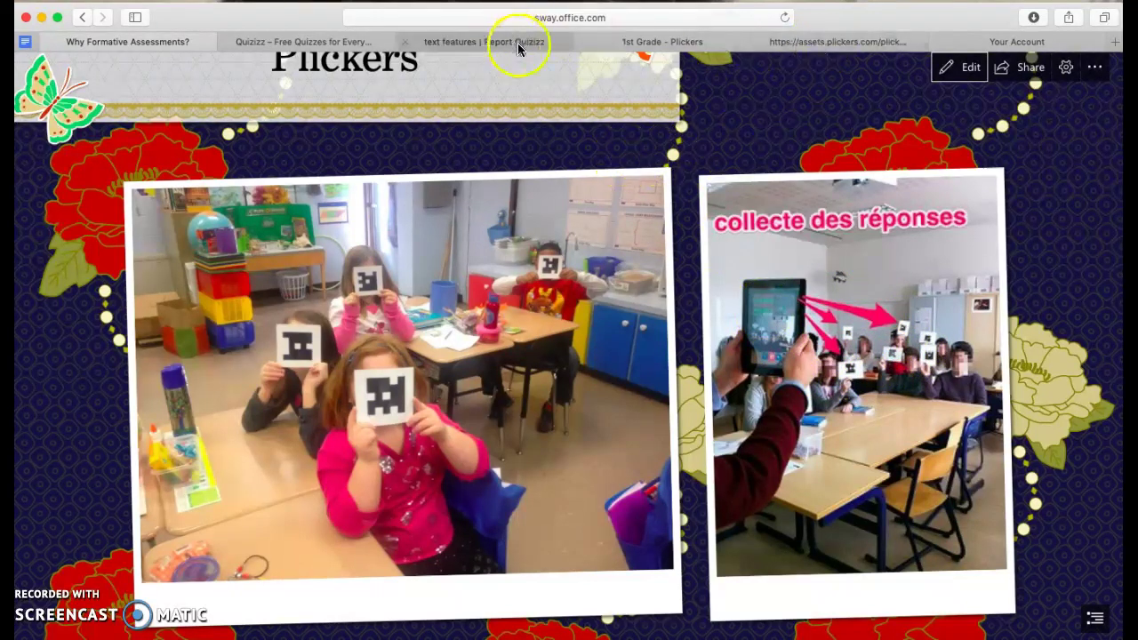
{"action": "left_click", "coordinate": [693, 42]}
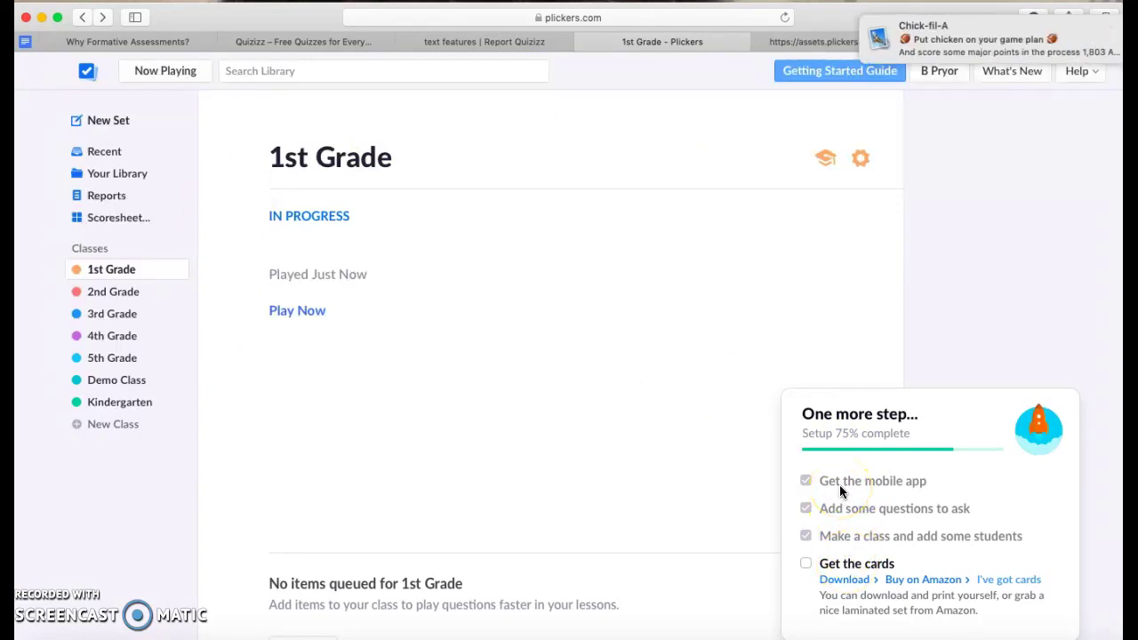
Dismiss the desktop notification and open Your Library in Plickers.
{"action": "left_click", "coordinate": [1104, 31]}
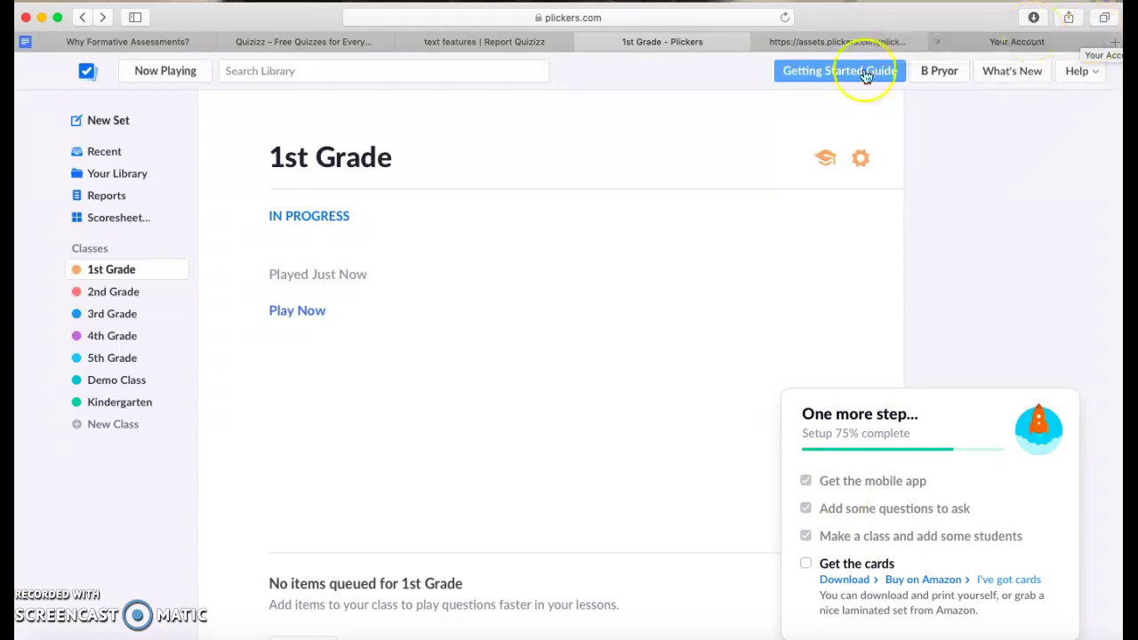
{"action": "left_click", "coordinate": [124, 177]}
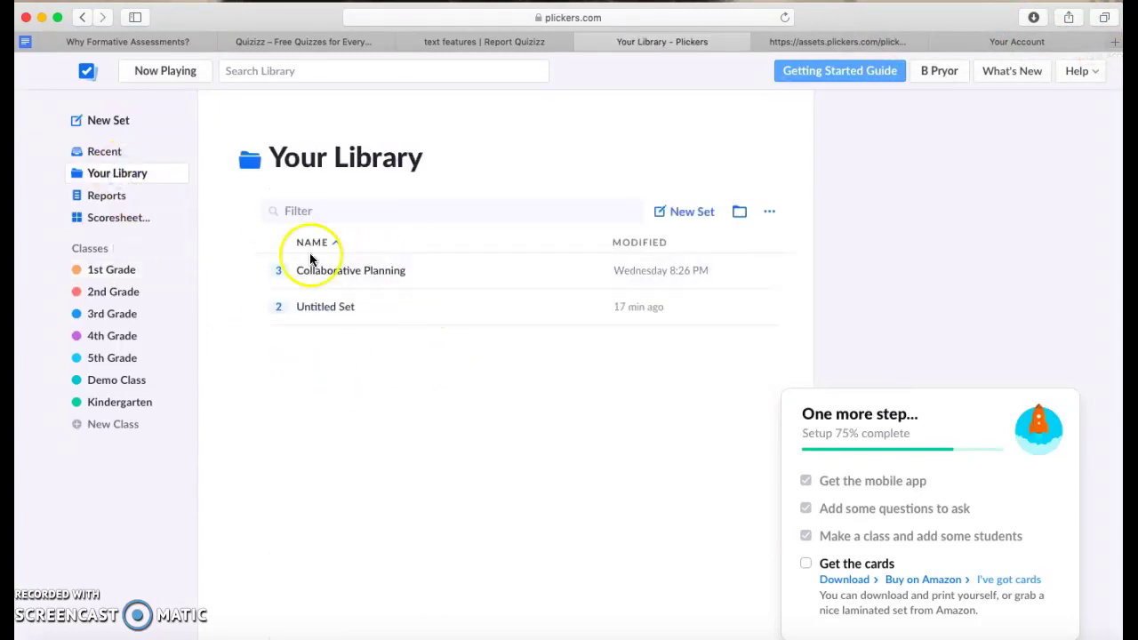
Create a new set with the question 'Would you like to use this app?'.
{"action": "left_click", "coordinate": [695, 213]}
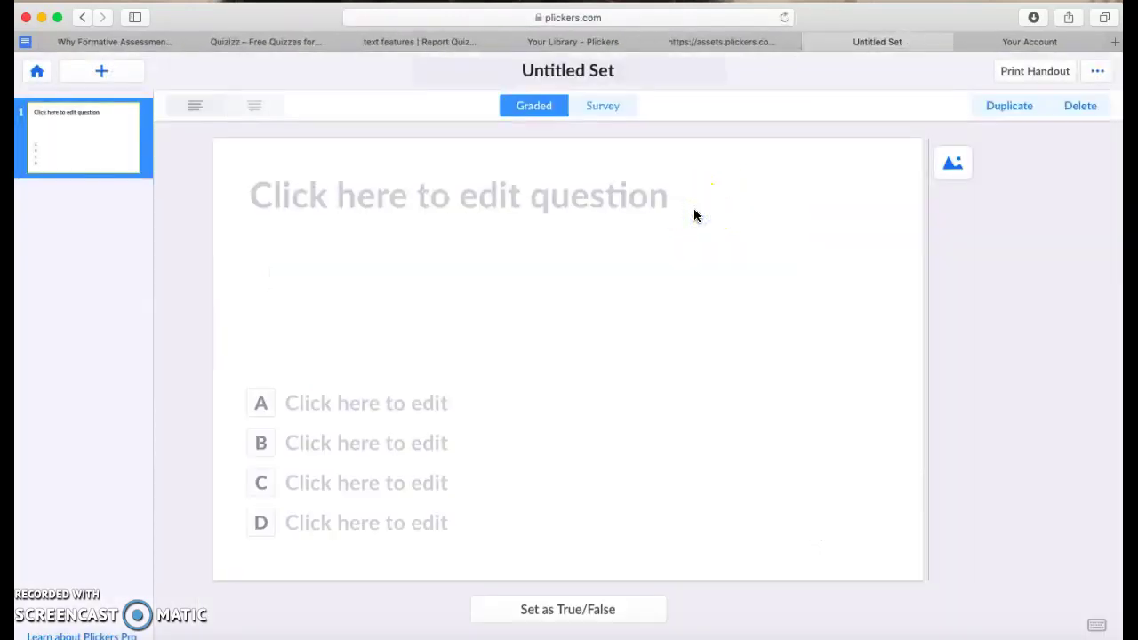
{"action": "left_click", "coordinate": [427, 204]}
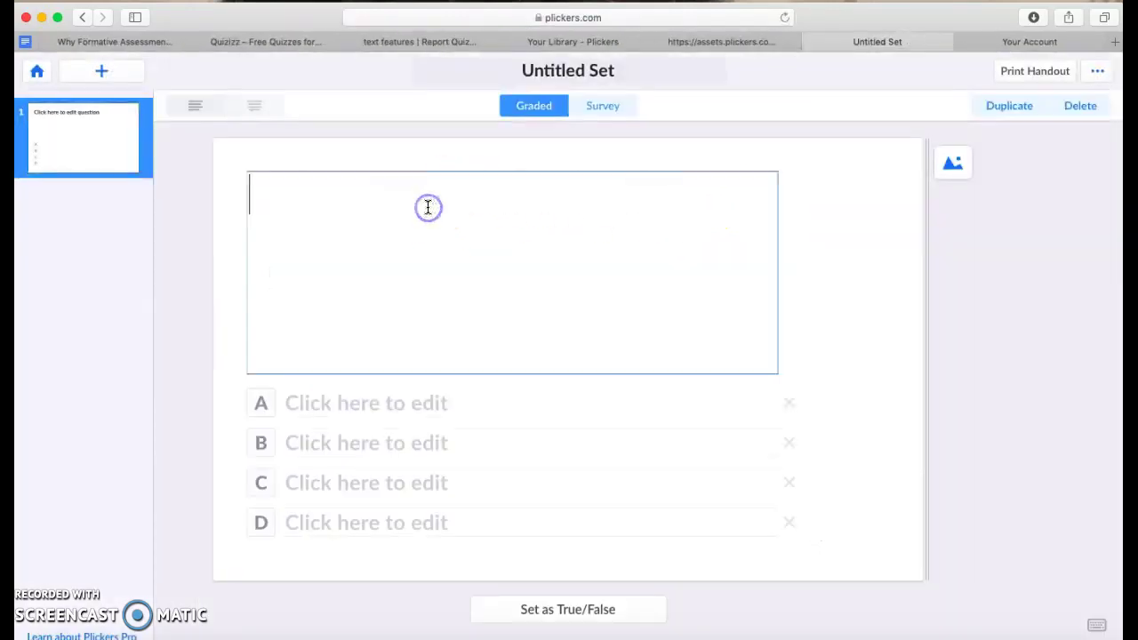
{"action": "type", "text": "Wou"}
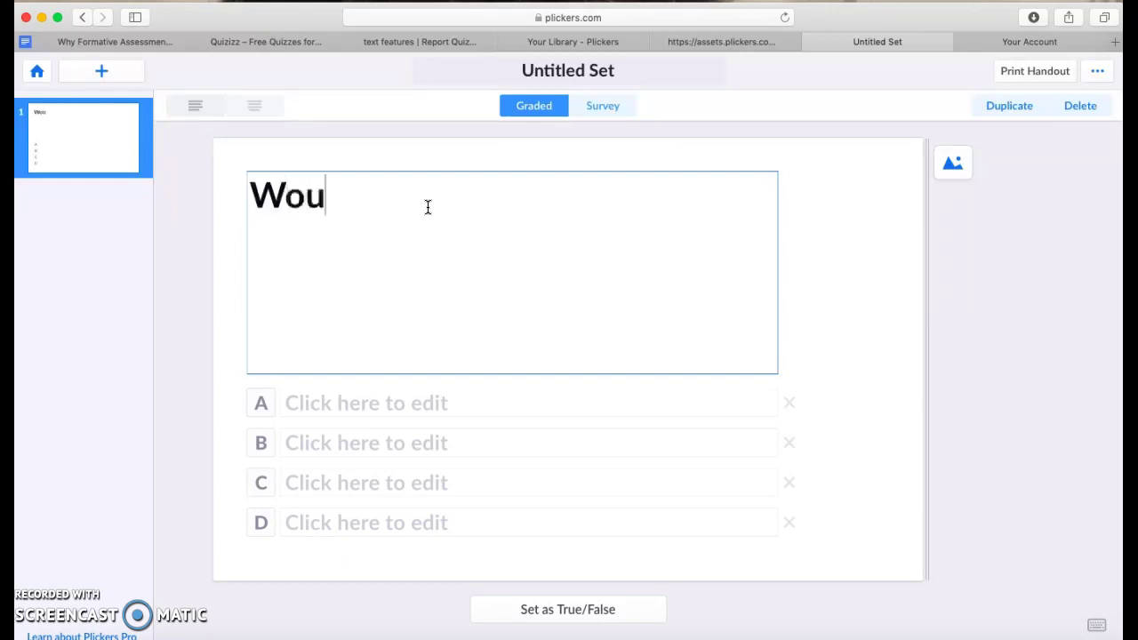
{"action": "type", "text": "ld you like "}
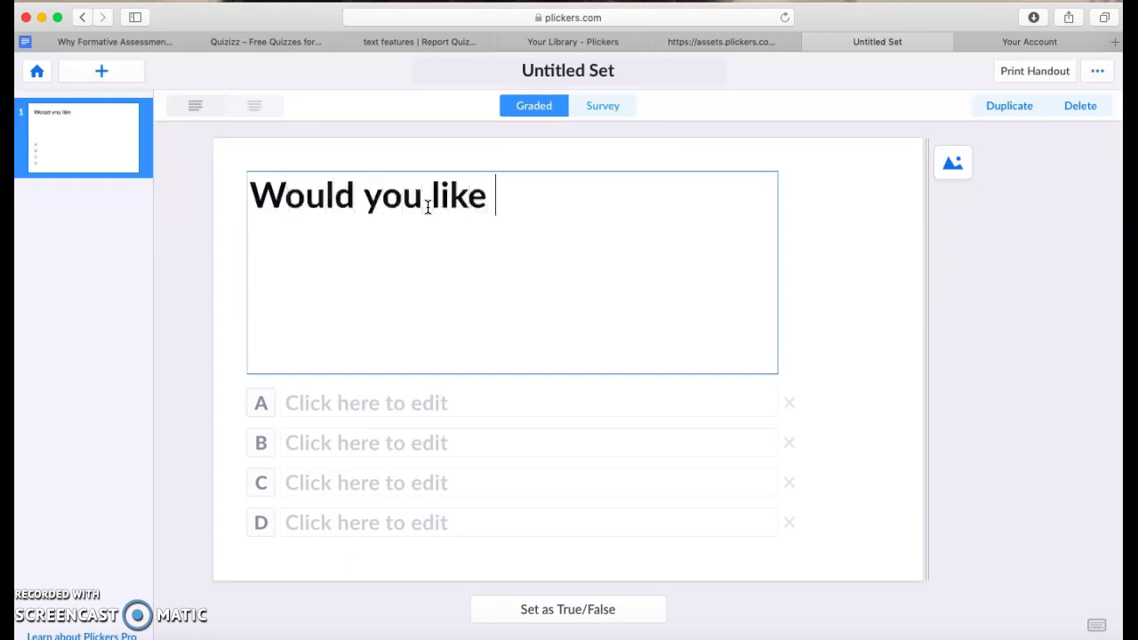
{"action": "type", "text": "to use this ap"}
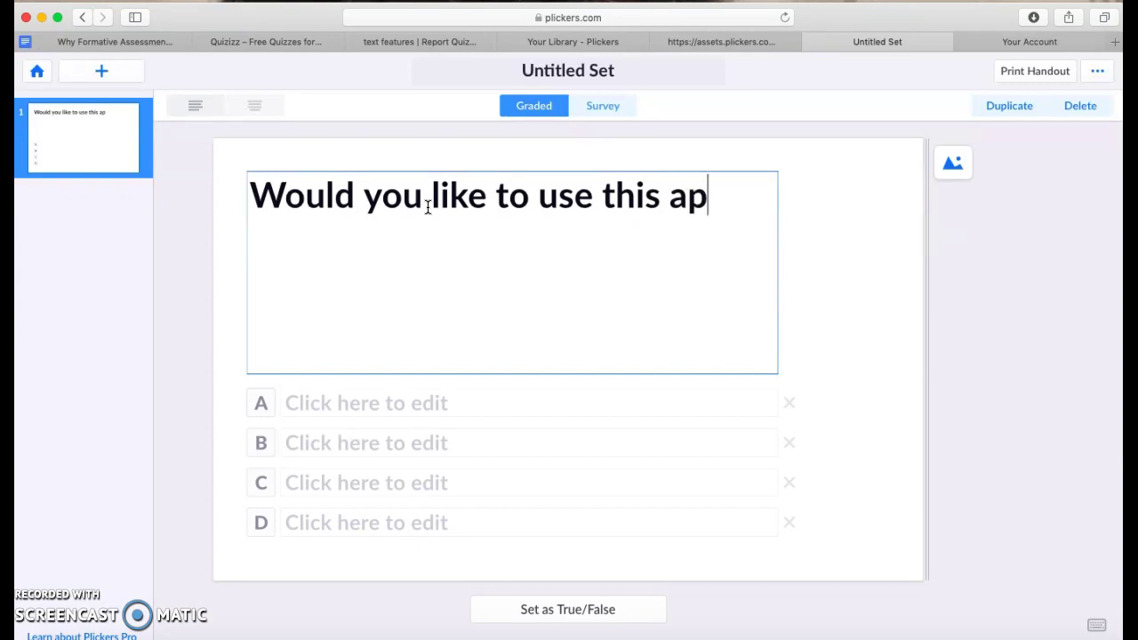
{"action": "type", "text": "p?"}
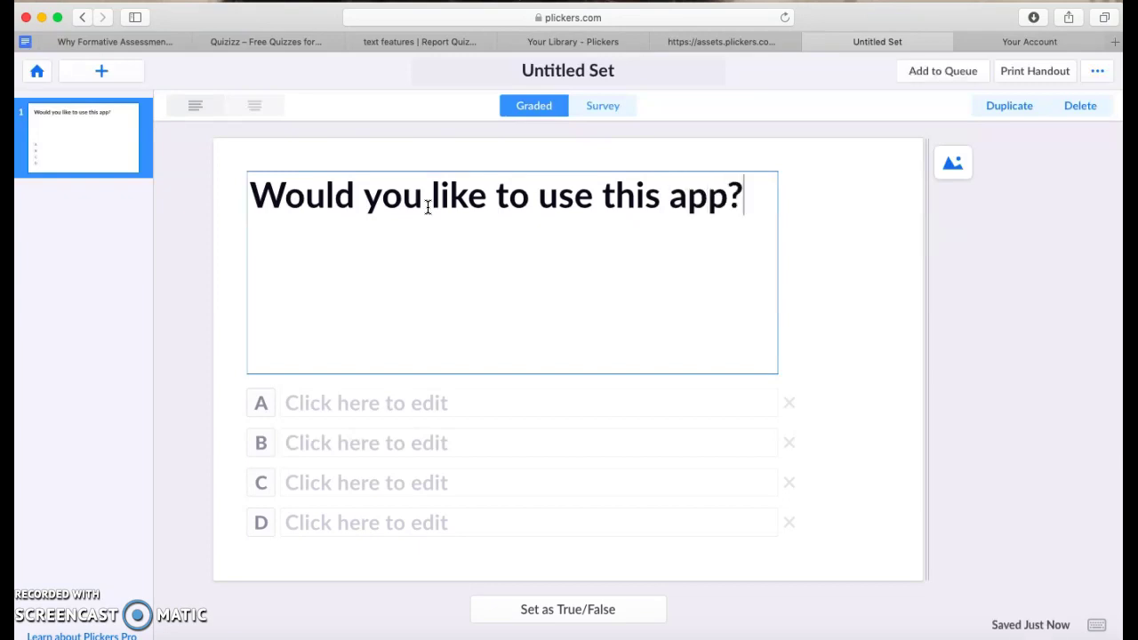
{"action": "left_click", "coordinate": [242, 296]}
Enter the answer choices Yes, Maybe, No and Absolutely.
{"action": "left_click", "coordinate": [316, 402]}
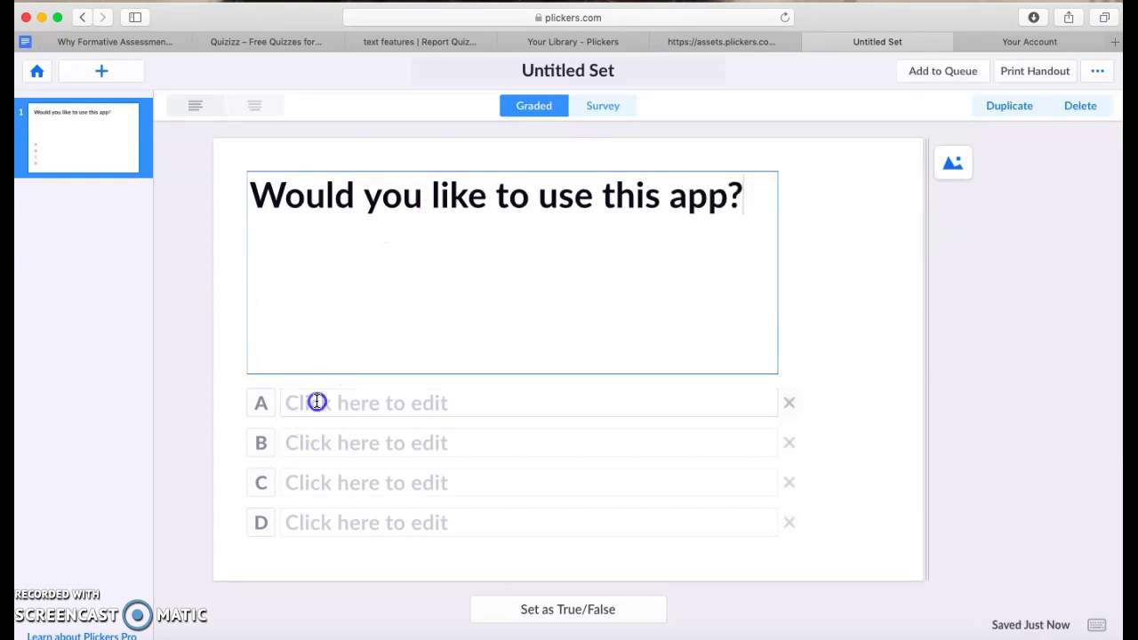
{"action": "type", "text": "Yes"}
{"action": "left_click", "coordinate": [312, 447]}
{"action": "type", "text": "Maybe"}
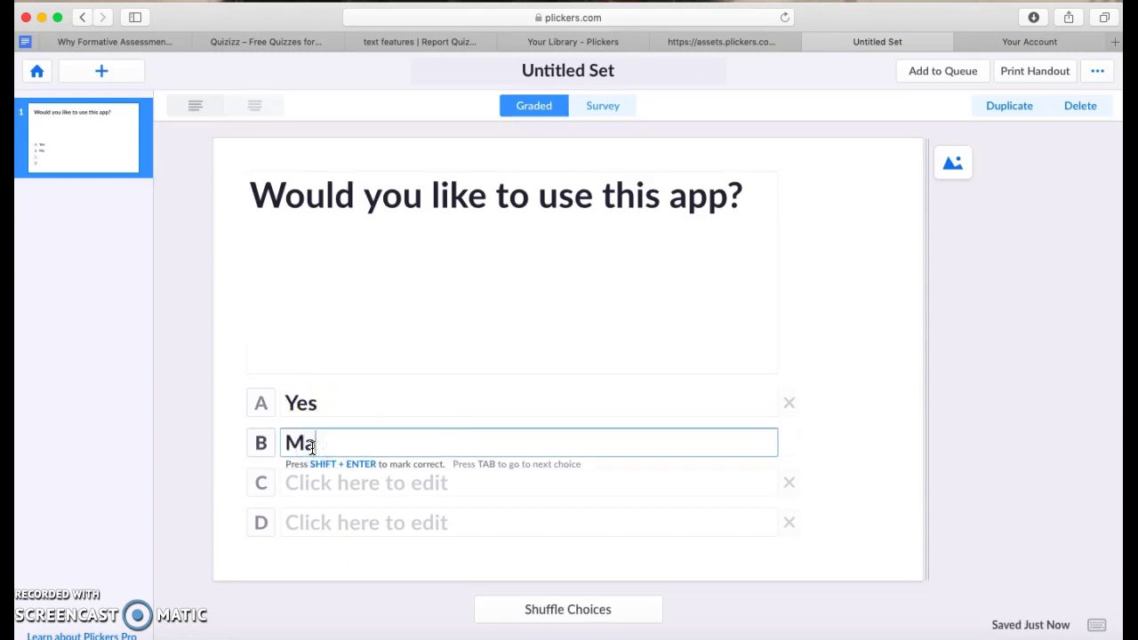
{"action": "left_click", "coordinate": [305, 475]}
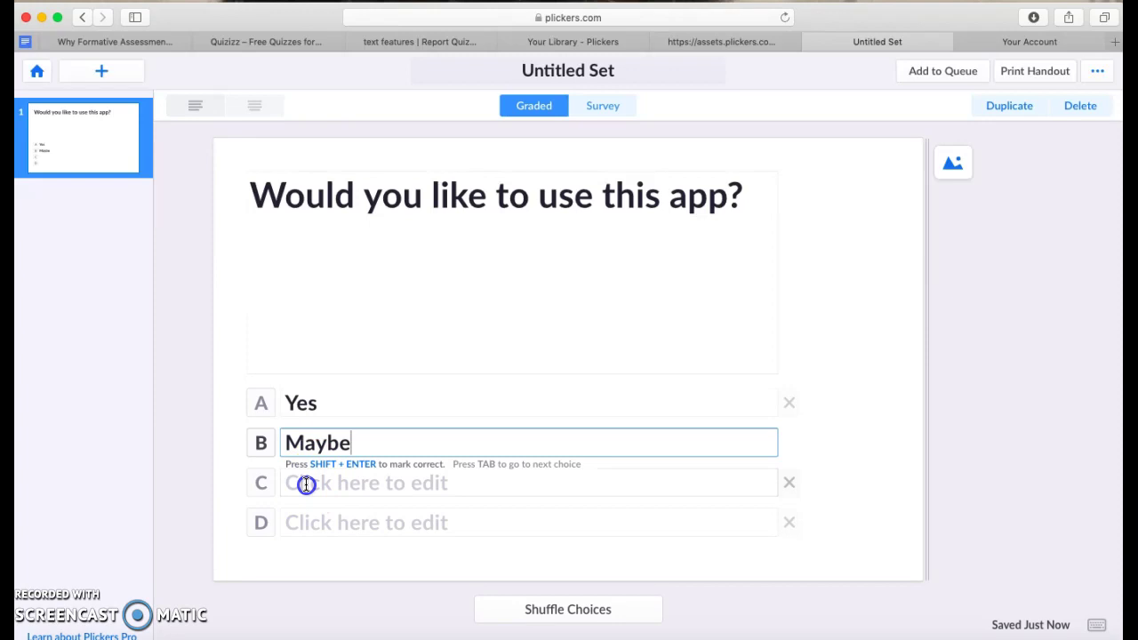
{"action": "type", "text": "no"}
{"action": "key", "text": "BackSpace"}
{"action": "key", "text": "BackSpace"}
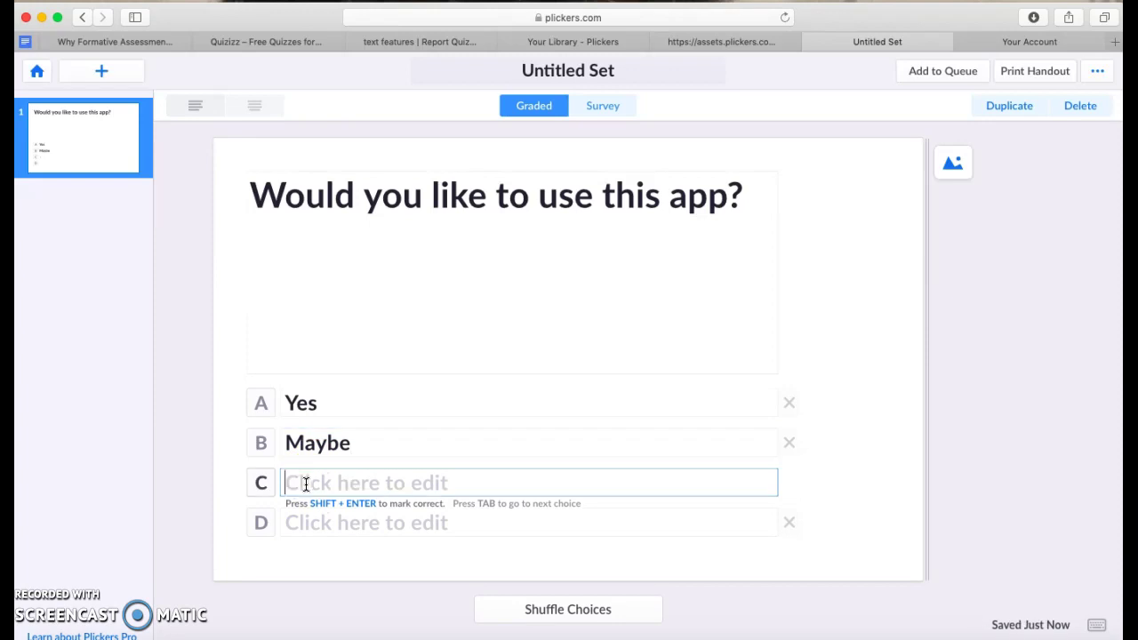
{"action": "type", "text": "No"}
{"action": "left_click", "coordinate": [302, 520]}
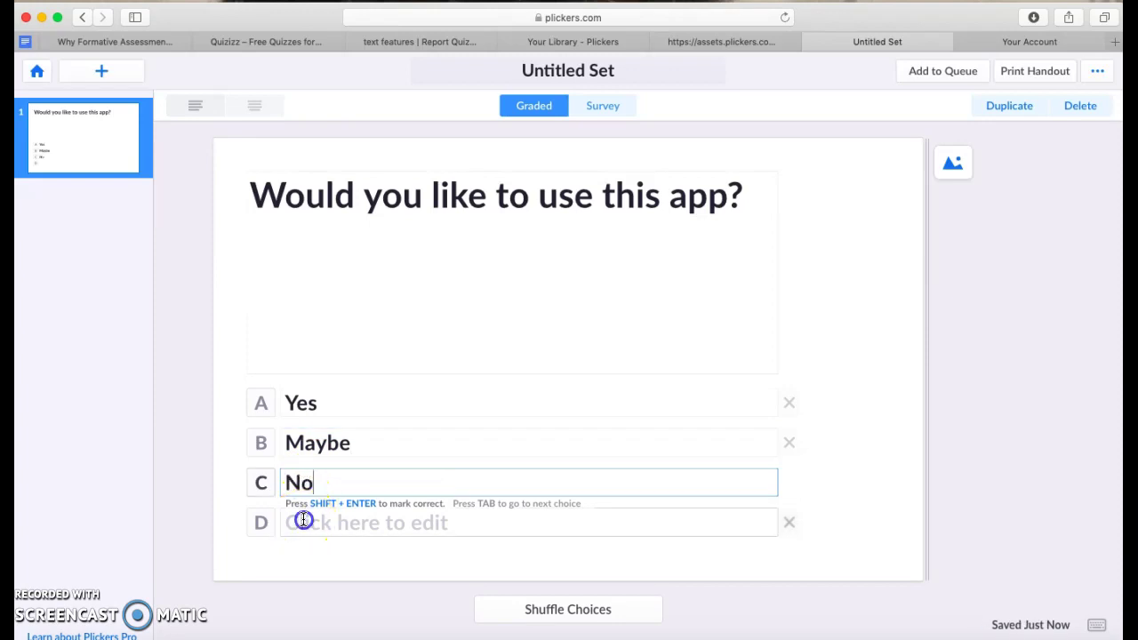
{"action": "type", "text": "Absolutely"}
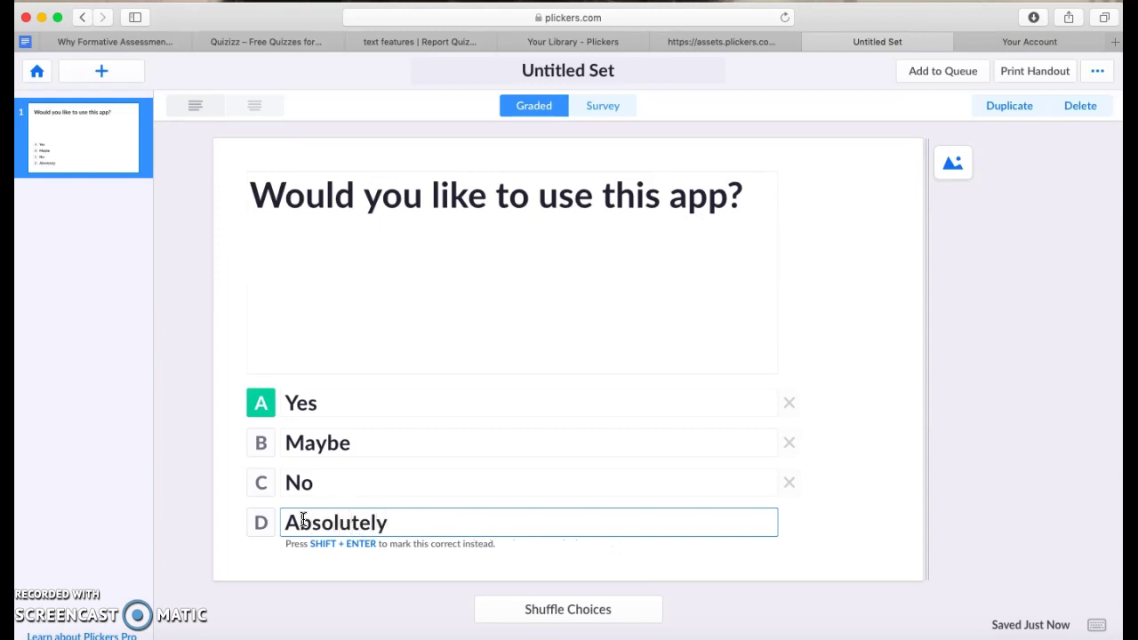
Leave Yes marked correct, make the question an ungraded Survey, and return to Your Library.
{"action": "left_click", "coordinate": [260, 442]}
{"action": "left_click", "coordinate": [258, 494]}
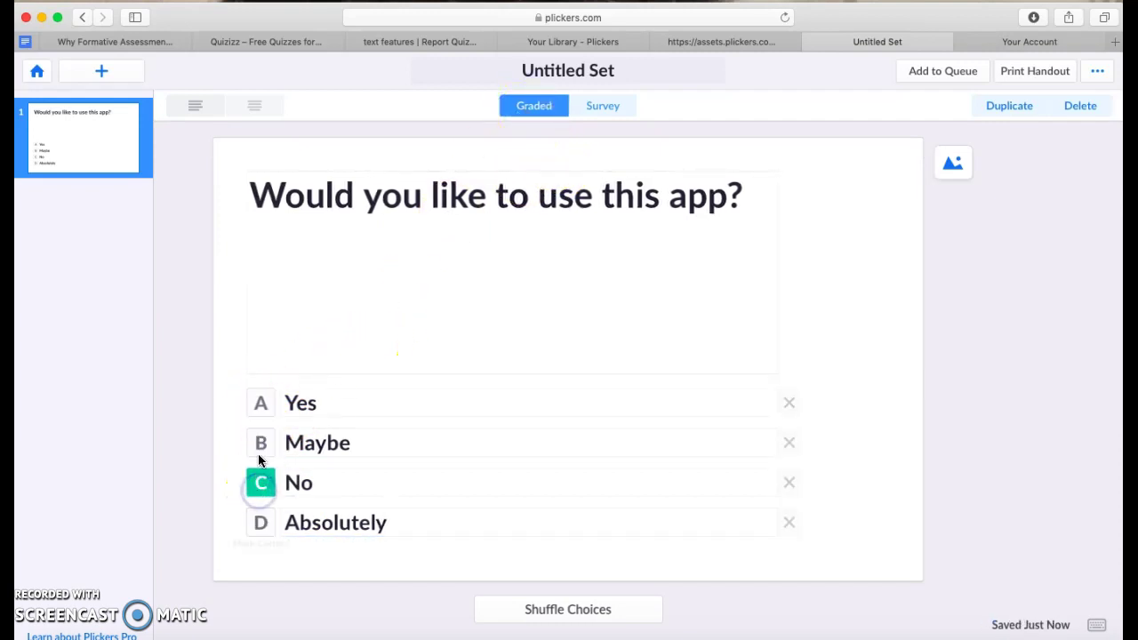
{"action": "left_click", "coordinate": [256, 407]}
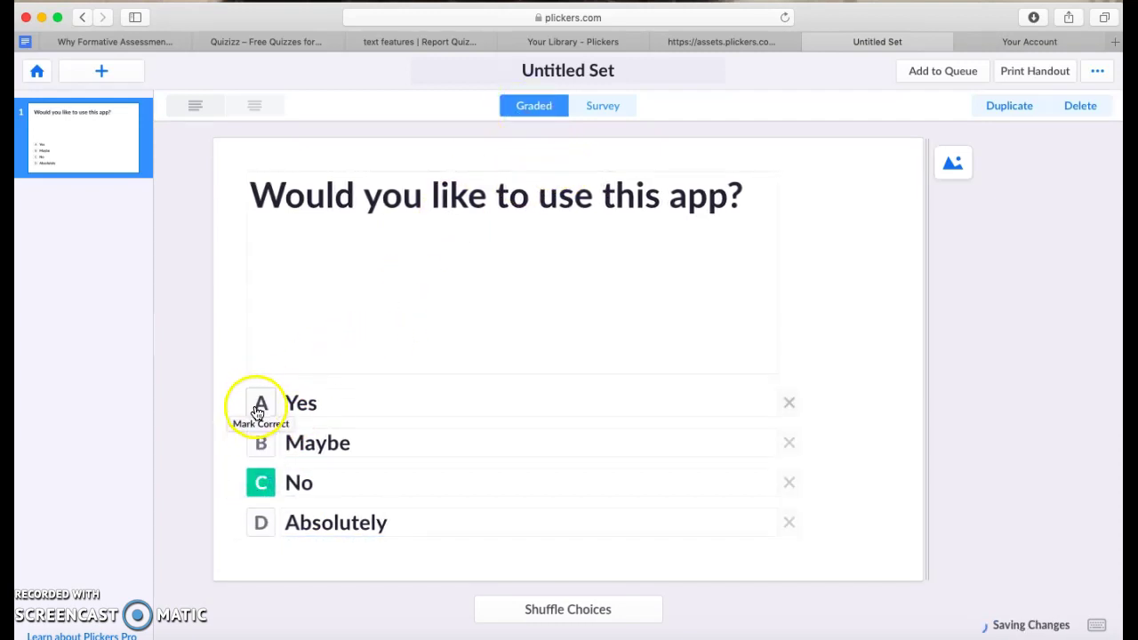
{"action": "left_click", "coordinate": [601, 106]}
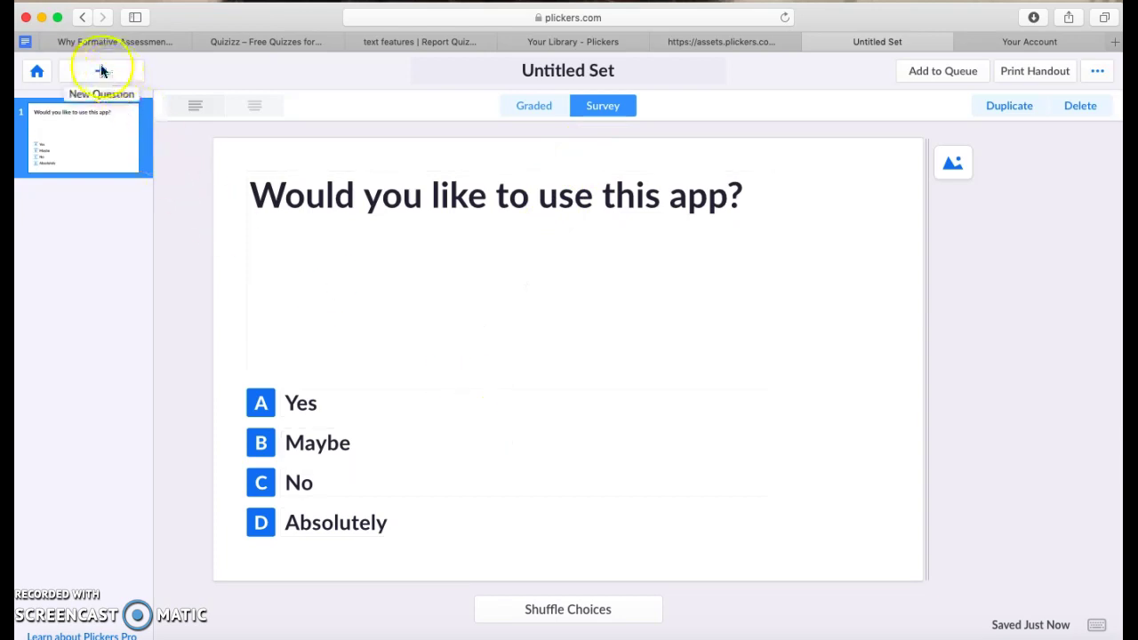
{"action": "left_click", "coordinate": [38, 73]}
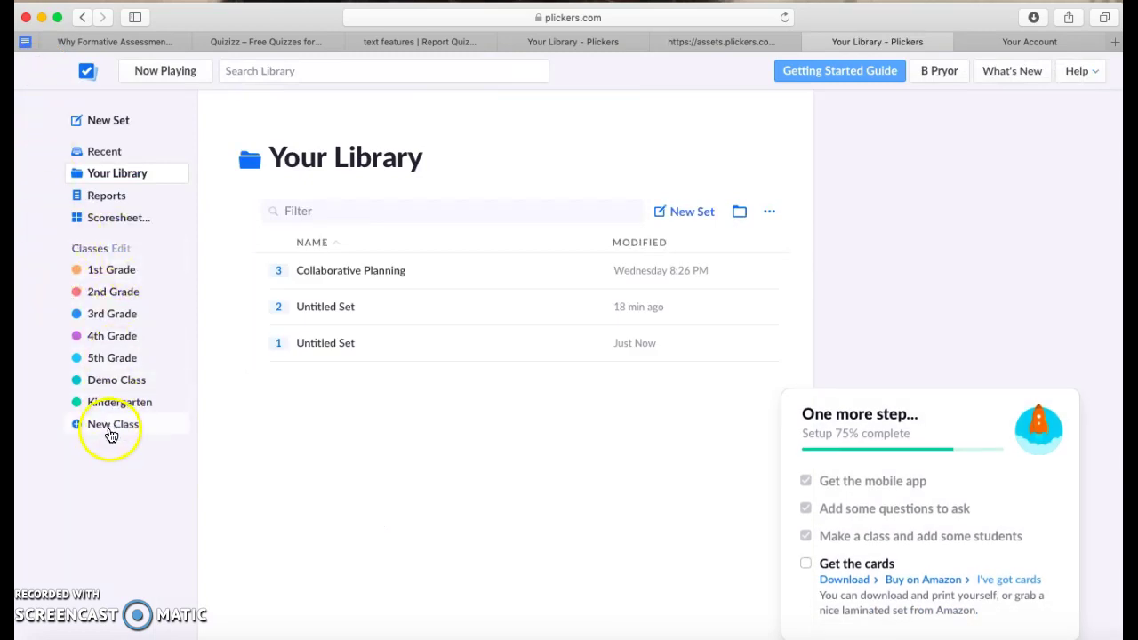
Add two students to the 2nd Grade class by entering their names, one per line.
{"action": "left_click", "coordinate": [104, 296]}
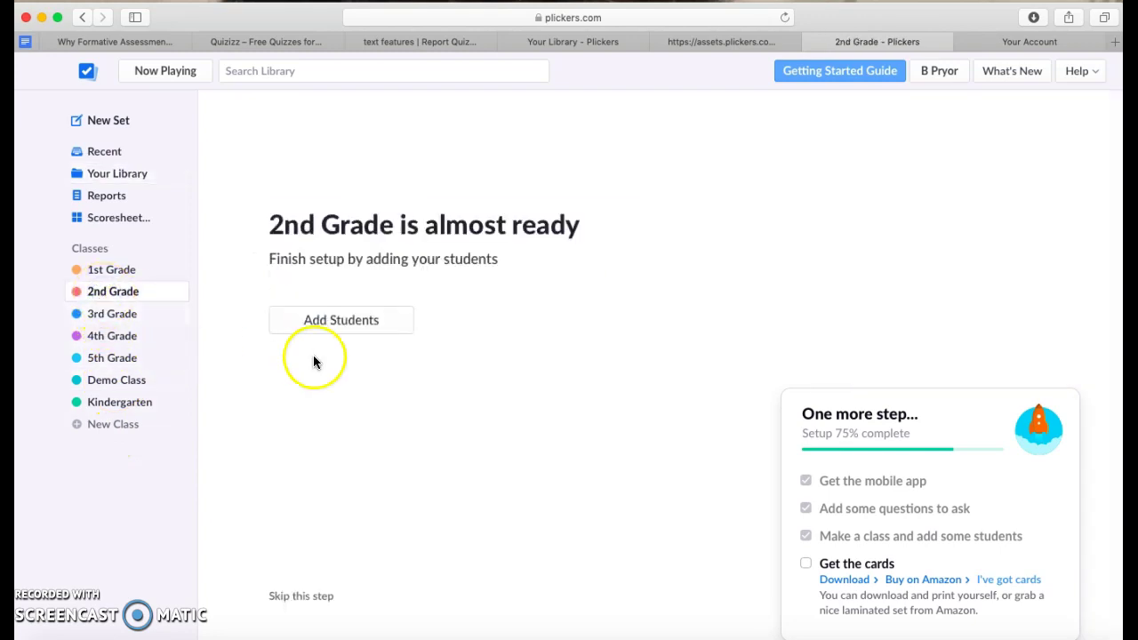
{"action": "left_click", "coordinate": [358, 322]}
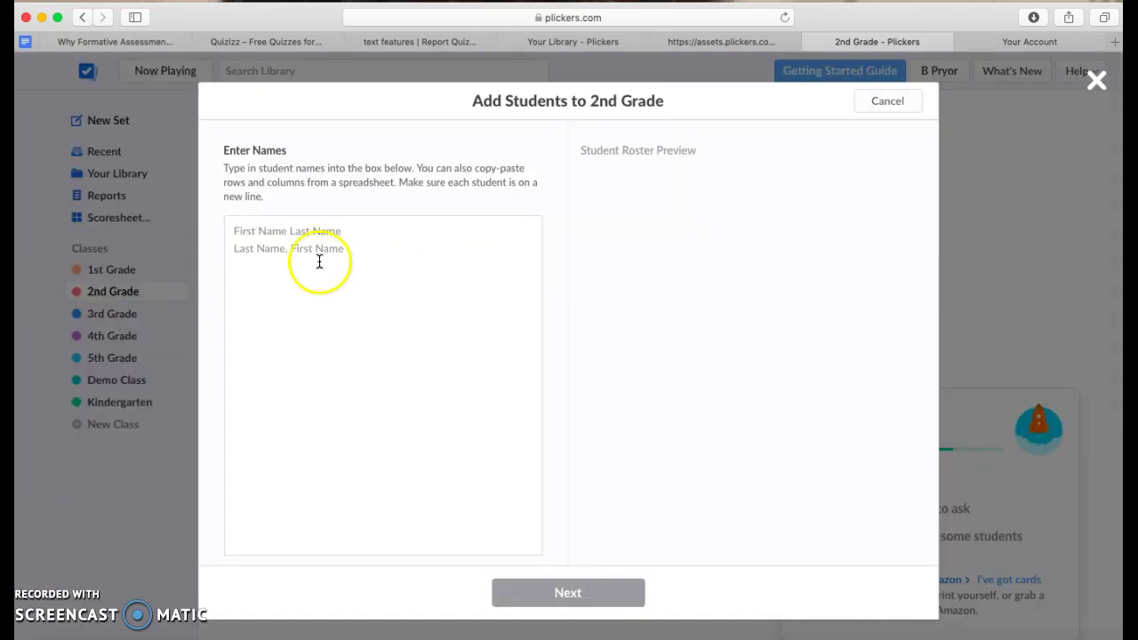
{"action": "left_click", "coordinate": [261, 233]}
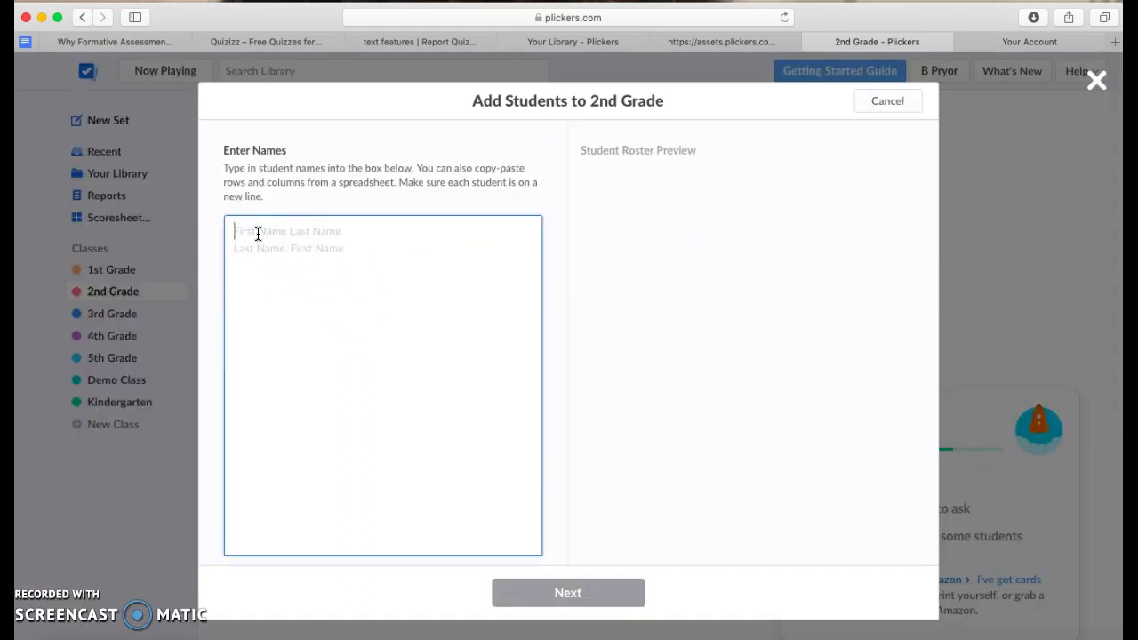
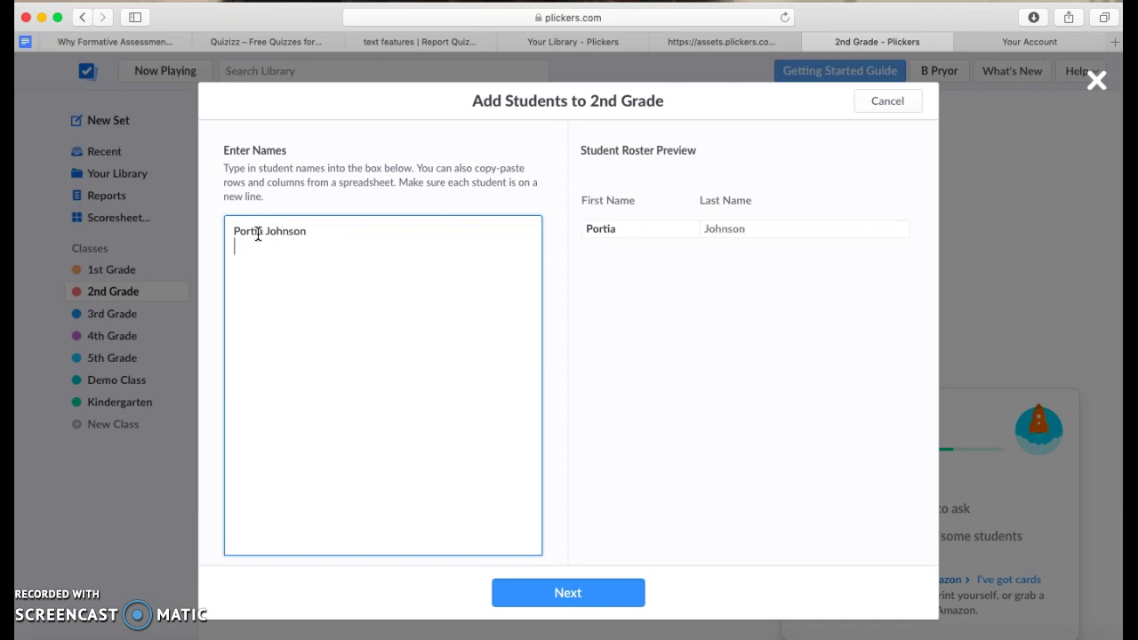
{"action": "type", "text": "Mrs. Liburd"}
{"action": "left_click", "coordinate": [573, 593]}
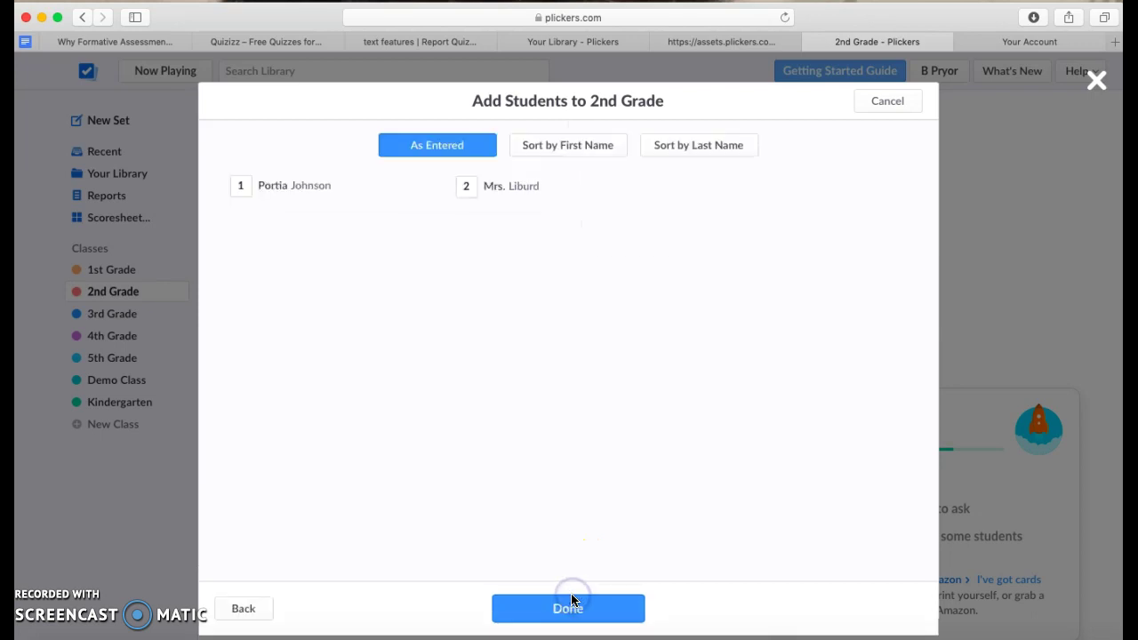
{"action": "left_click", "coordinate": [576, 607]}
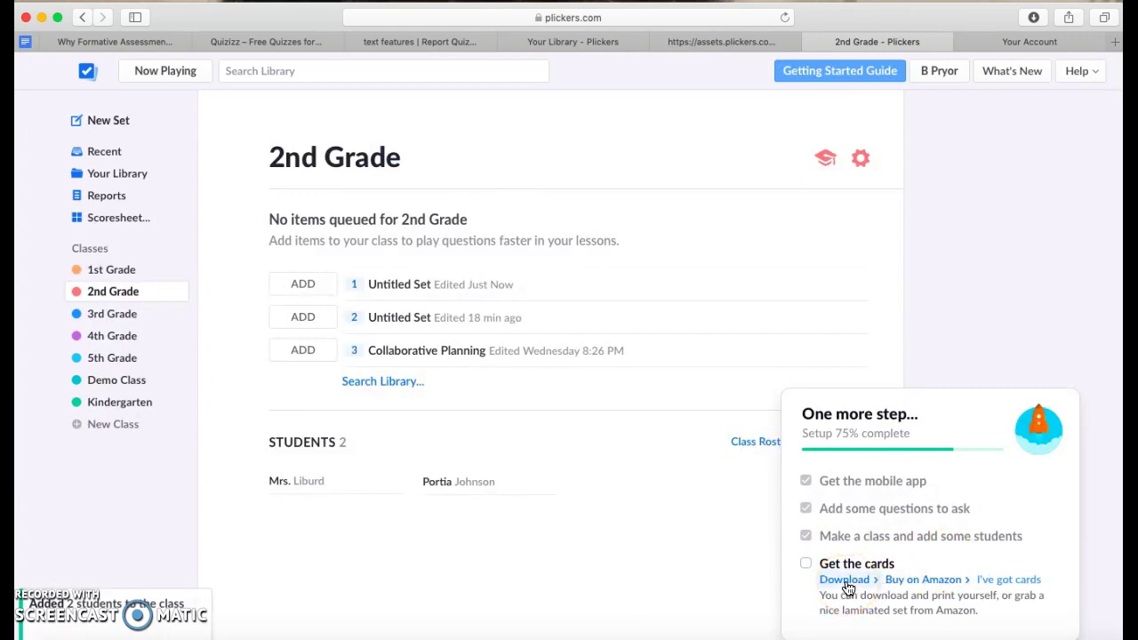
{"action": "left_click", "coordinate": [706, 42]}
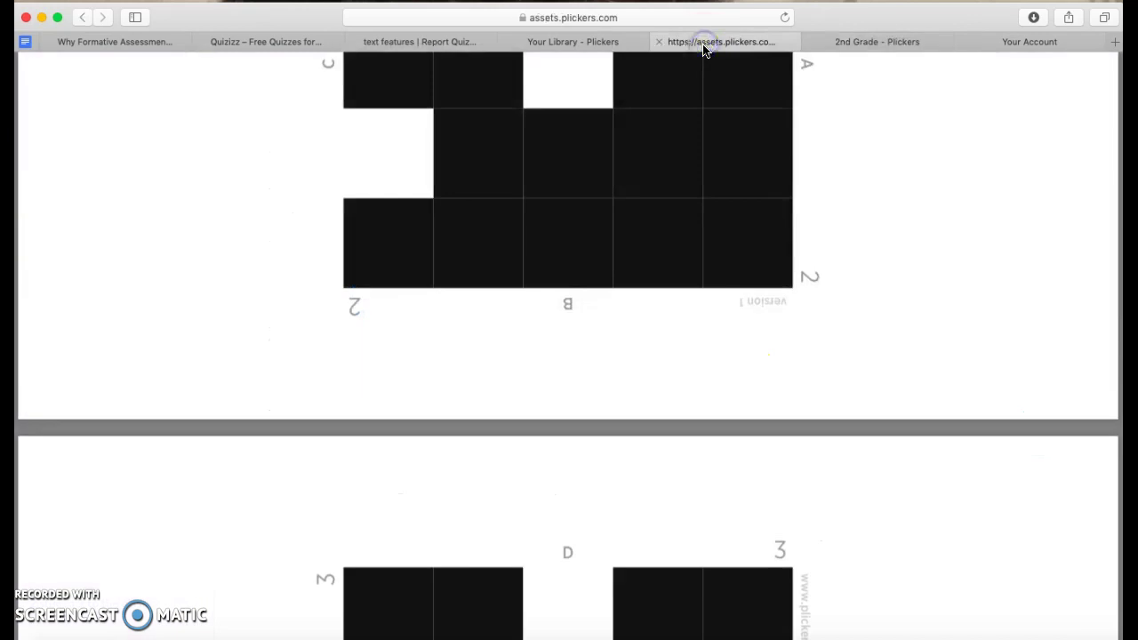
{"action": "left_click", "coordinate": [871, 46]}
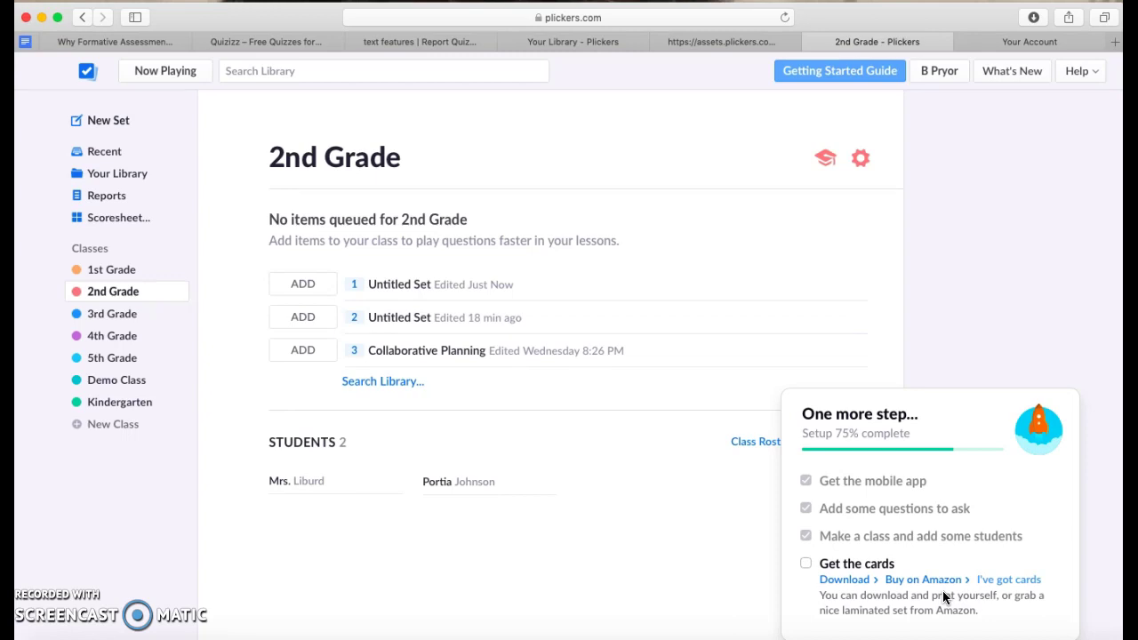
{"action": "left_click", "coordinate": [132, 40]}
Scroll through the Similarities and Differences cards, then back to the title card.
{"action": "scroll", "coordinate": [564, 355], "scroll_direction": "down", "scroll_amount": 5}
{"action": "scroll", "coordinate": [562, 357], "scroll_direction": "down", "scroll_amount": 10}
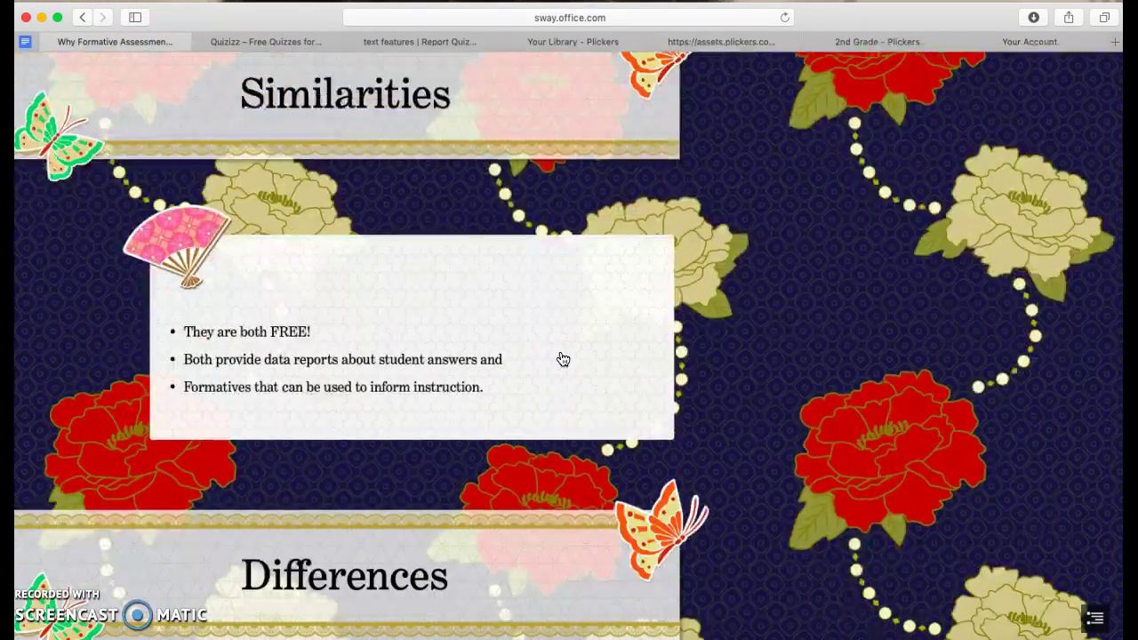
{"action": "scroll", "coordinate": [563, 358], "scroll_direction": "up", "scroll_amount": 1}
{"action": "scroll", "coordinate": [563, 358], "scroll_direction": "down", "scroll_amount": 1}
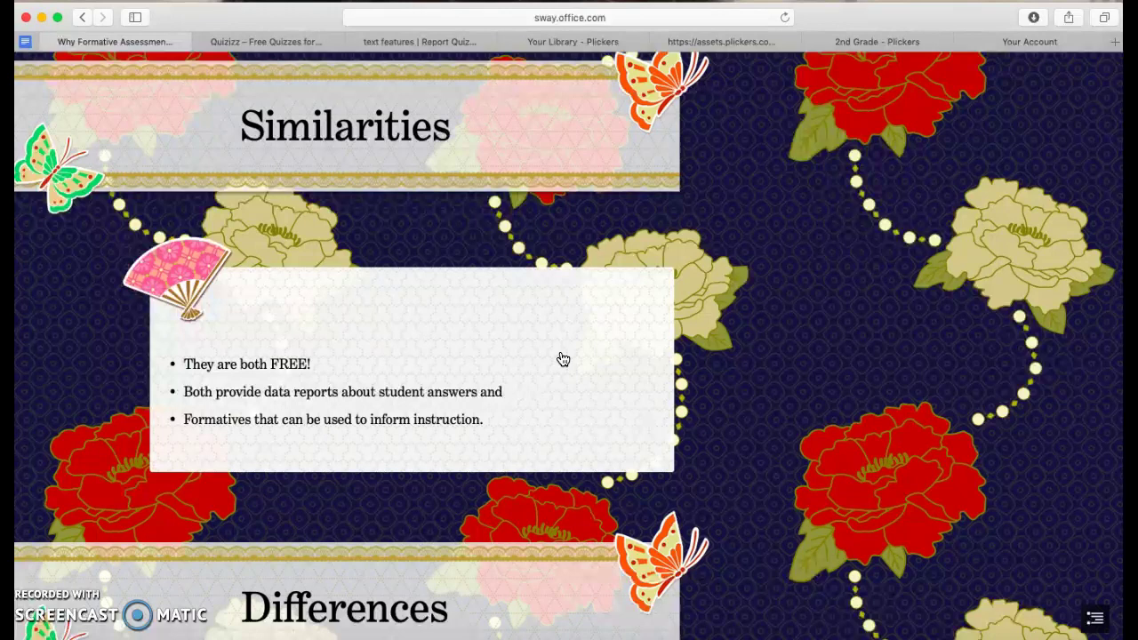
{"action": "scroll", "coordinate": [563, 358], "scroll_direction": "down", "scroll_amount": 10}
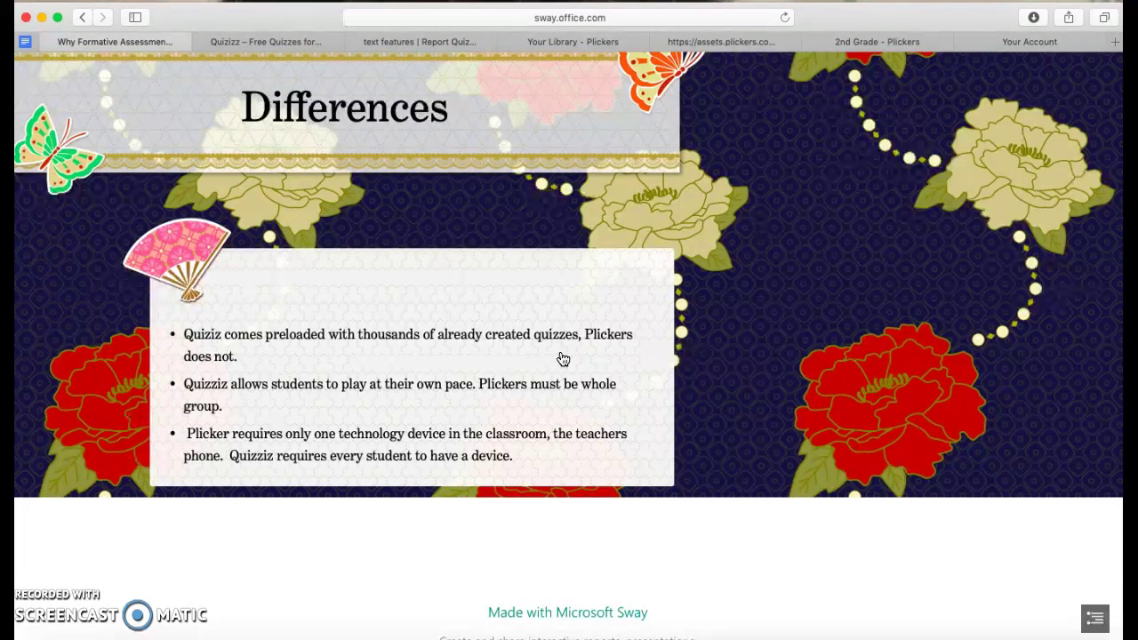
{"action": "scroll", "coordinate": [562, 358], "scroll_direction": "up", "scroll_amount": 20}
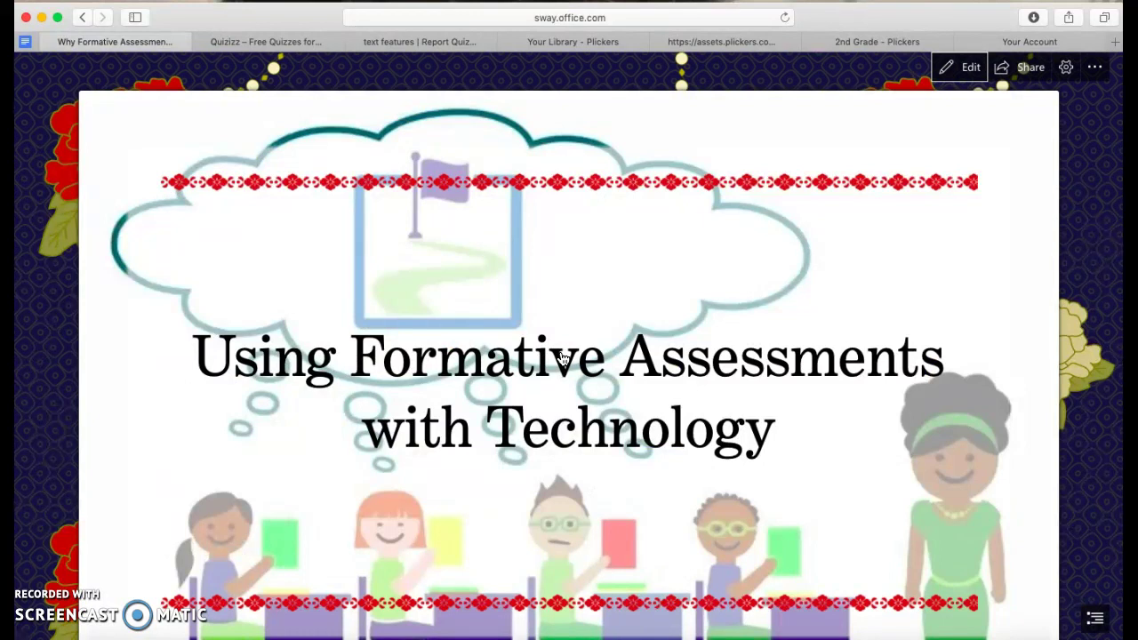
{"action": "left_click", "coordinate": [145, 520]}
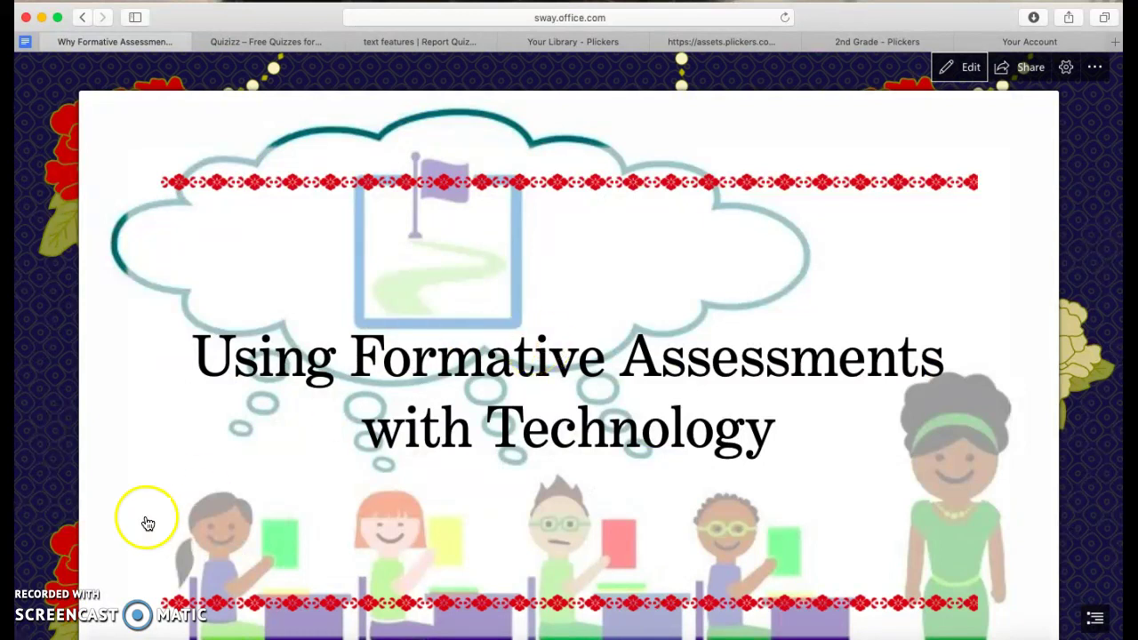